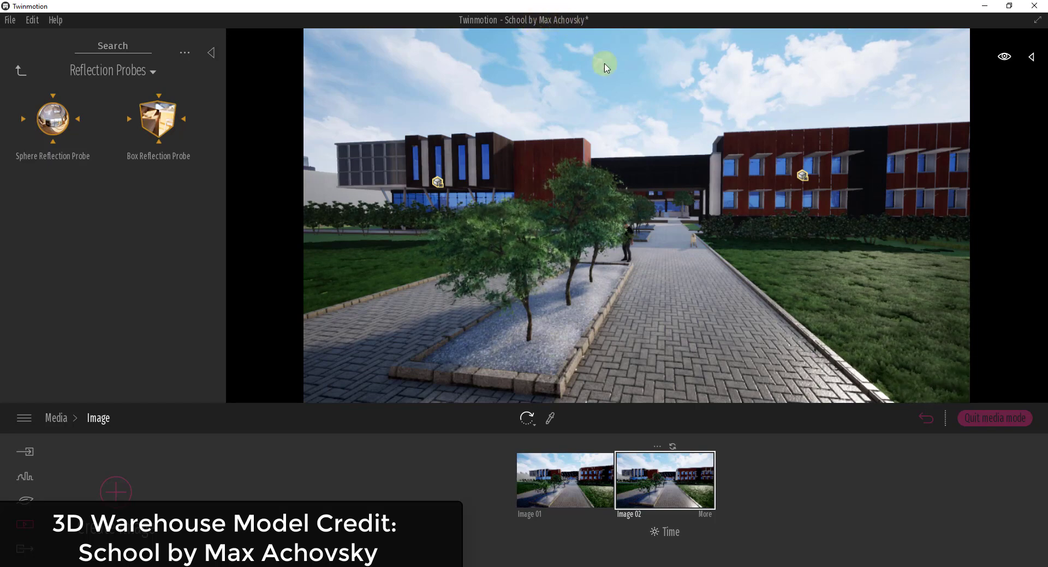
Create a new image from a viewpoint inside the school courtyard, facing the trees, benches and entrance steps
{"action": "key", "text": "Right"}
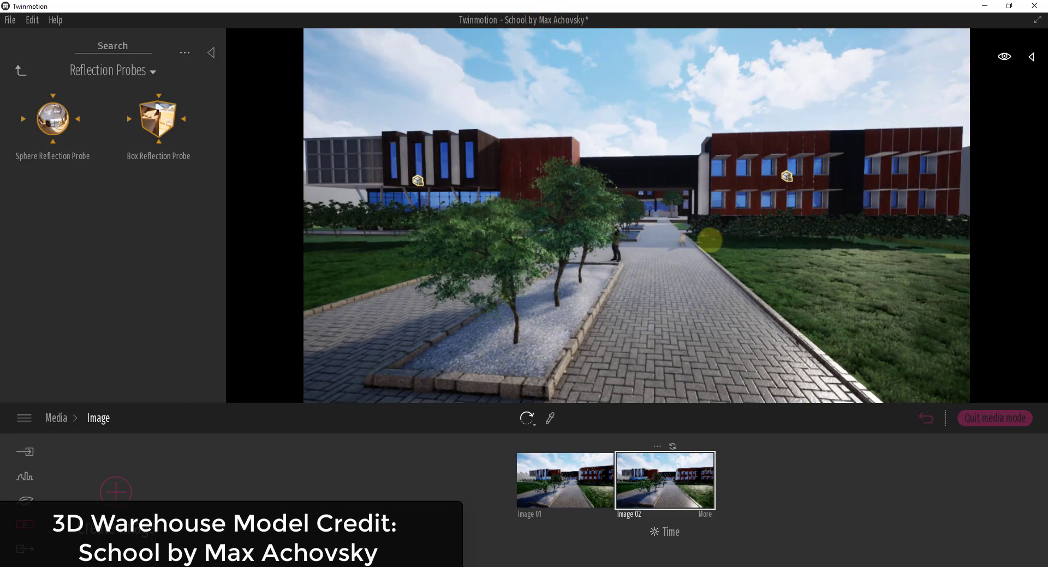
{"action": "key", "text": "Up"}
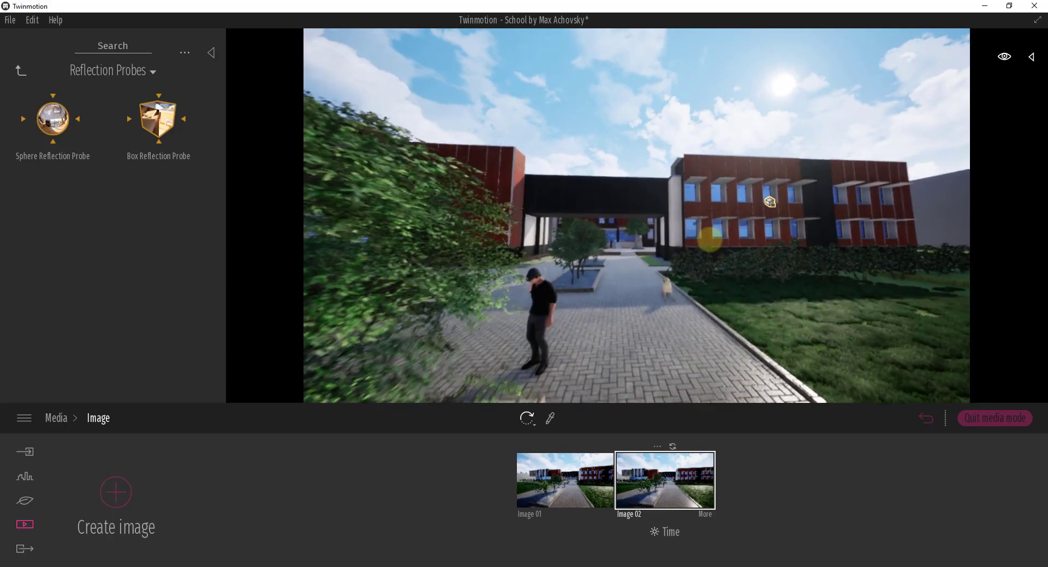
{"action": "key", "text": "Up"}
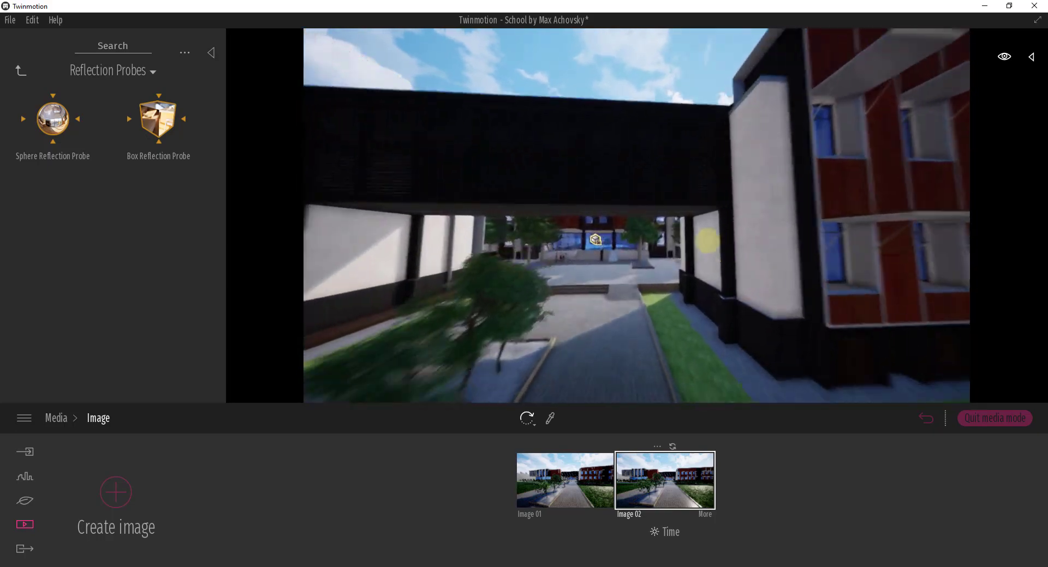
{"action": "key", "text": "Left"}
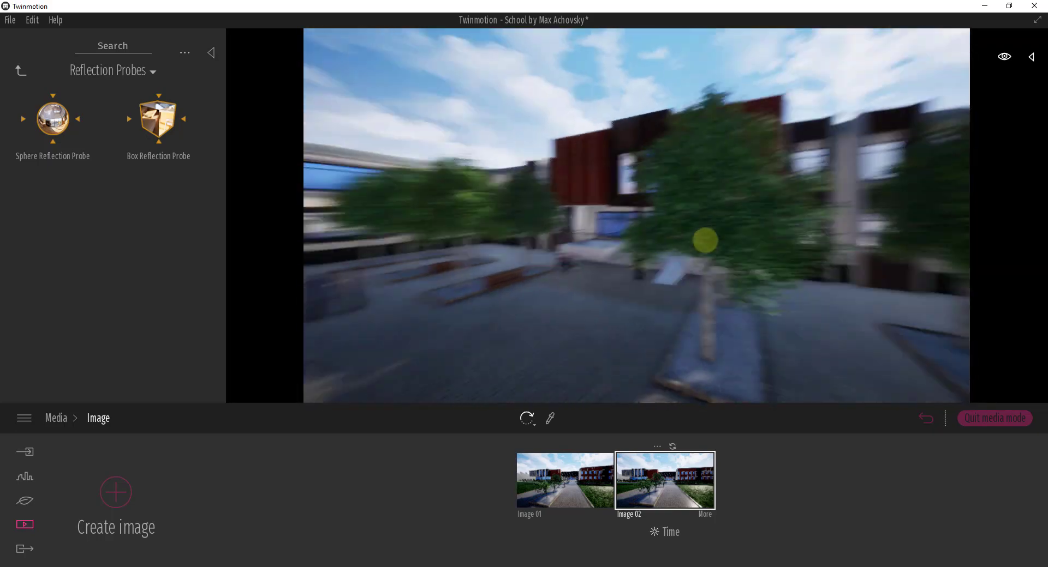
{"action": "key", "text": "Up"}
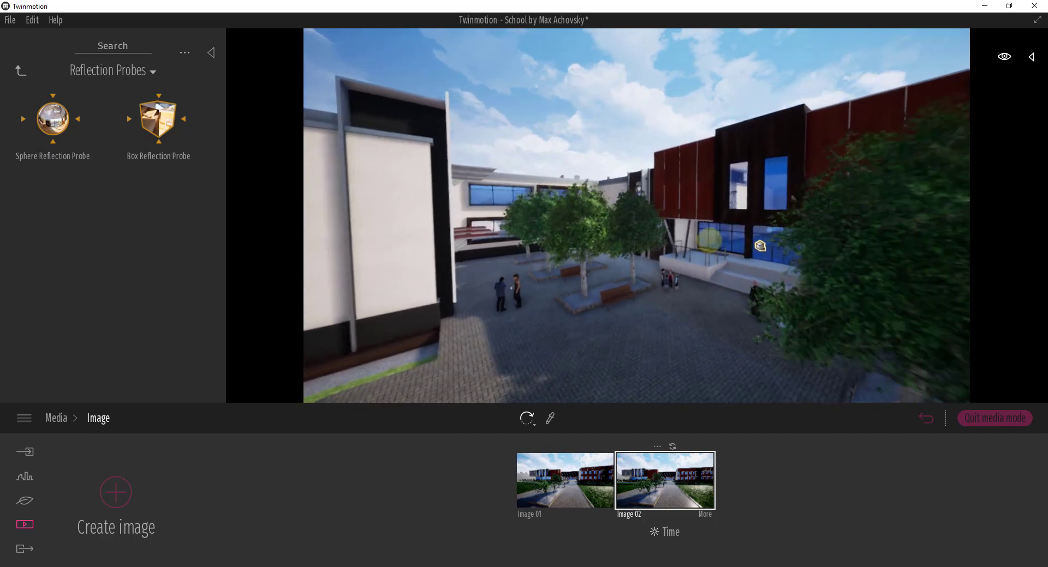
{"action": "key", "text": "Up"}
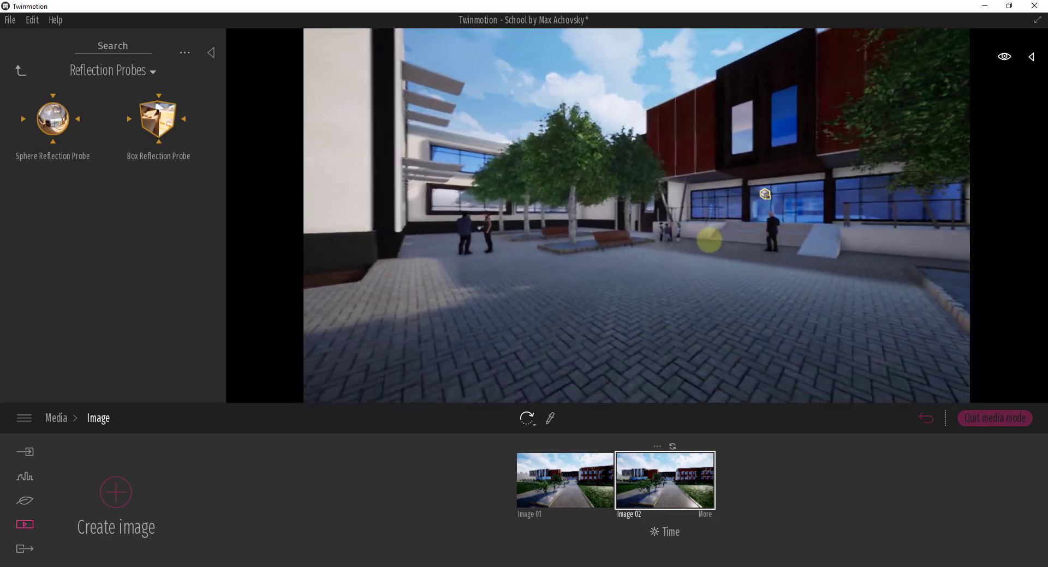
{"action": "left_click_drag", "start_coordinate": [708, 240], "coordinate": [705, 237]}
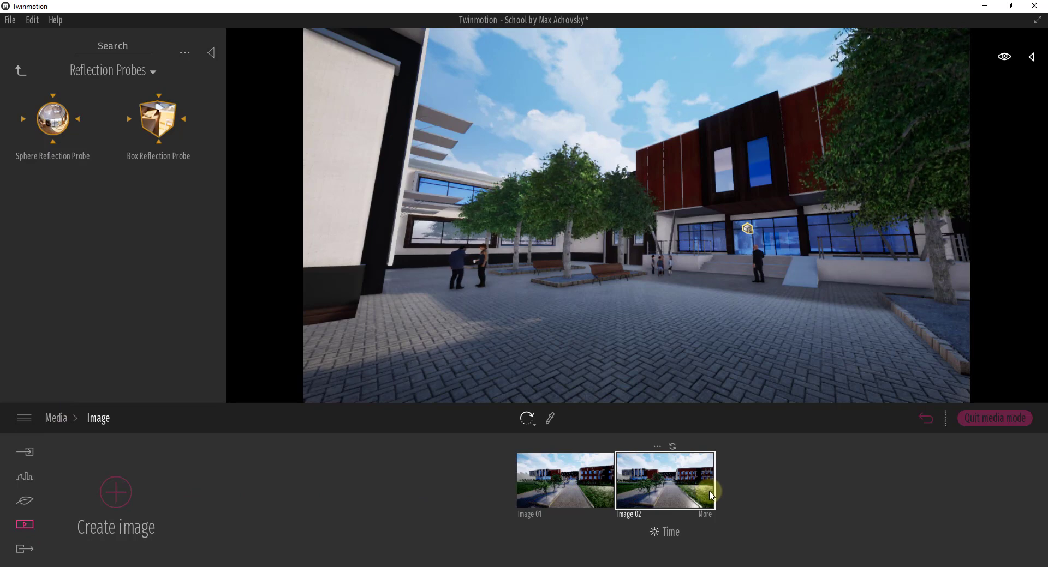
{"action": "left_click_drag", "start_coordinate": [693, 321], "coordinate": [692, 324]}
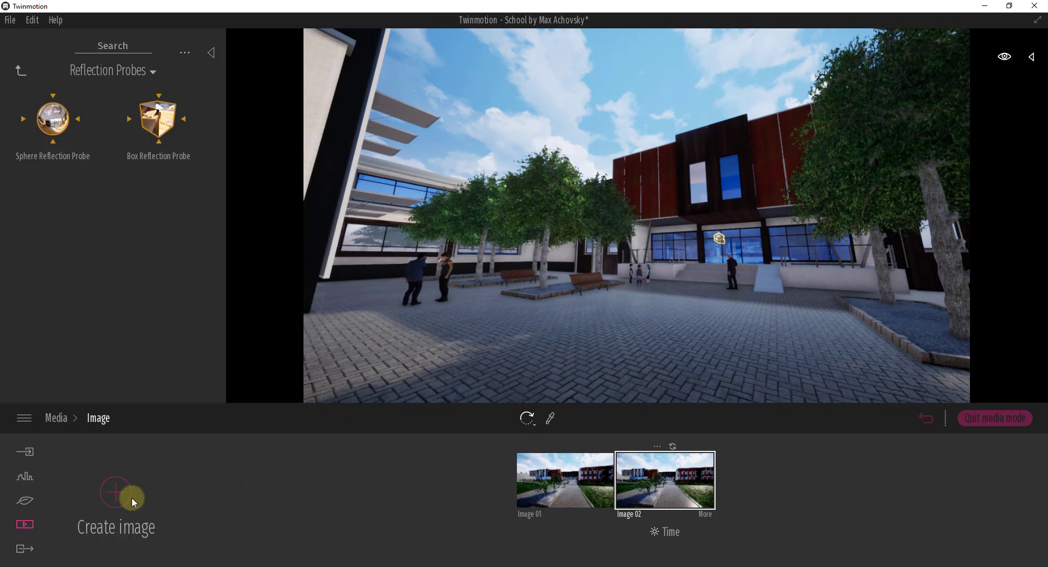
{"action": "left_click", "coordinate": [52, 418]}
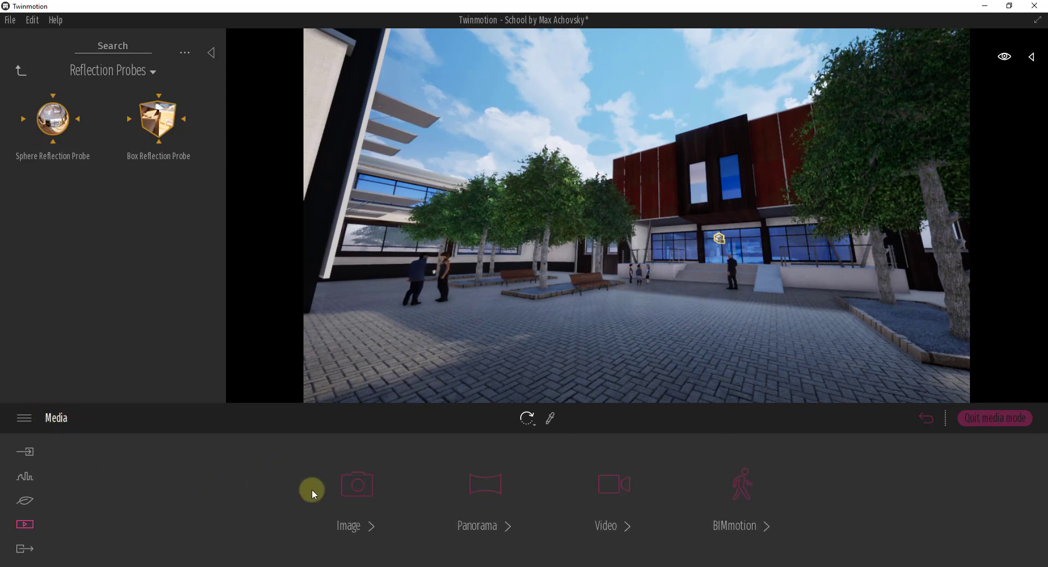
{"action": "left_click", "coordinate": [346, 493]}
{"action": "left_click", "coordinate": [112, 502]}
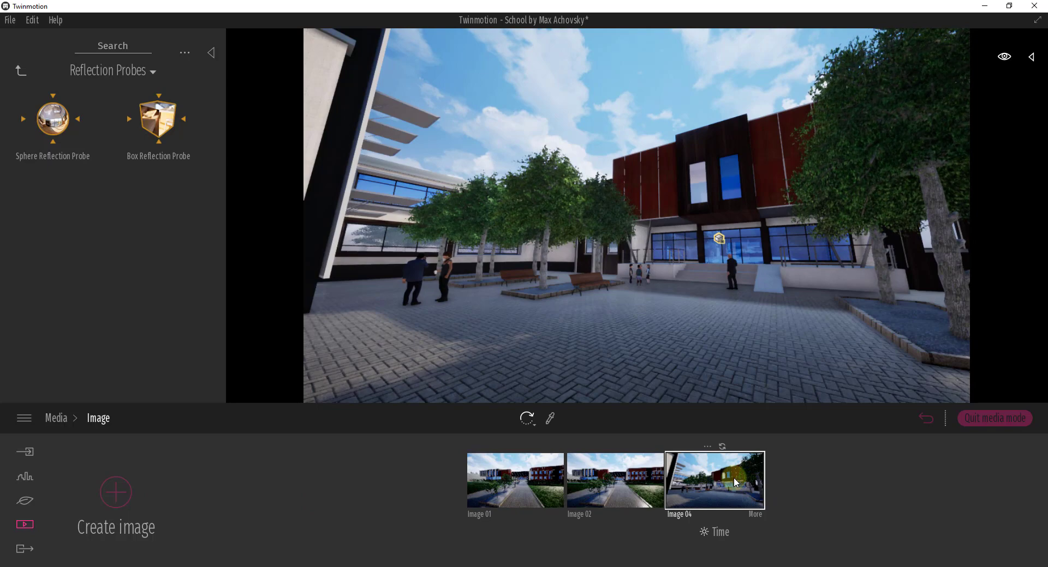
Adjust the time of day for Image 04 so that direct sunlight falls across the courtyard paving
{"action": "left_click", "coordinate": [715, 532]}
{"action": "mouse_move", "coordinate": [704, 438]}
{"action": "left_mouse_down"}
{"action": "mouse_move", "coordinate": [703, 423]}
{"action": "mouse_move", "coordinate": [702, 432]}
{"action": "left_mouse_up"}
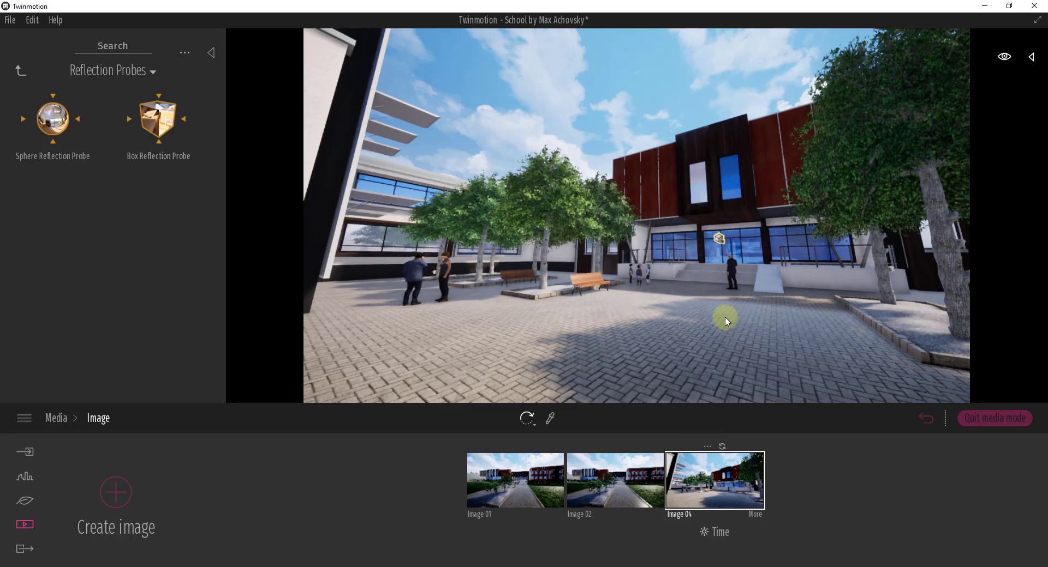
{"action": "scroll", "coordinate": [723, 317], "scroll_direction": "up", "scroll_amount": 3}
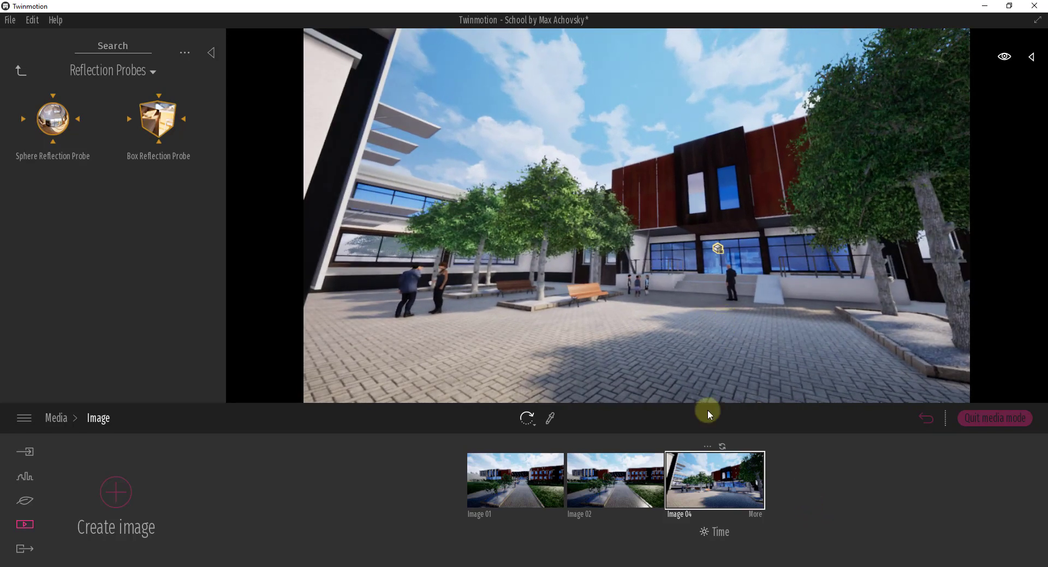
Narrow Image 04's camera FOV to about 89 and reframe the view on the trees, benches and entrance
{"action": "left_click", "coordinate": [756, 517]}
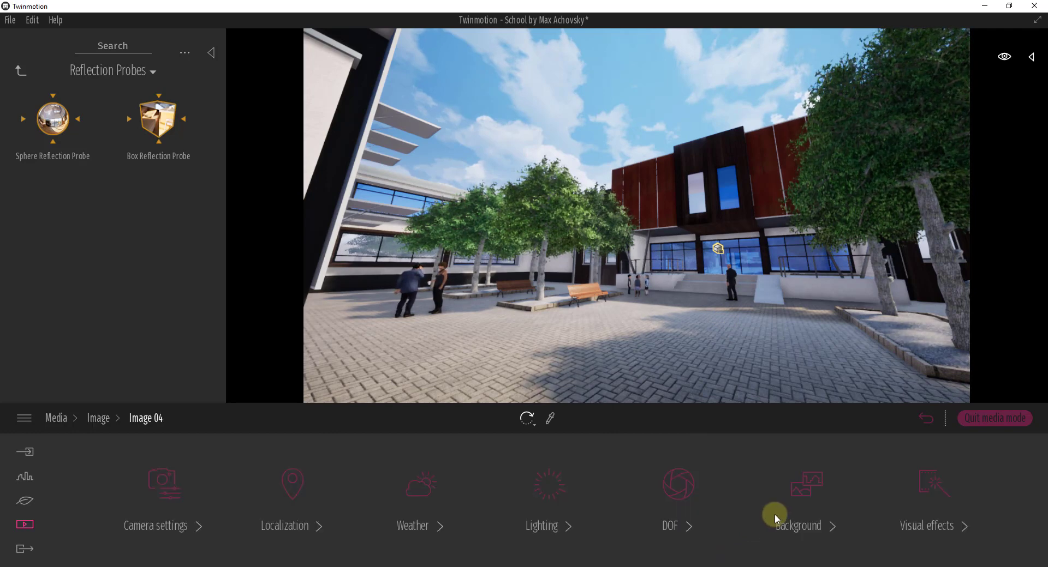
{"action": "left_click", "coordinate": [934, 494]}
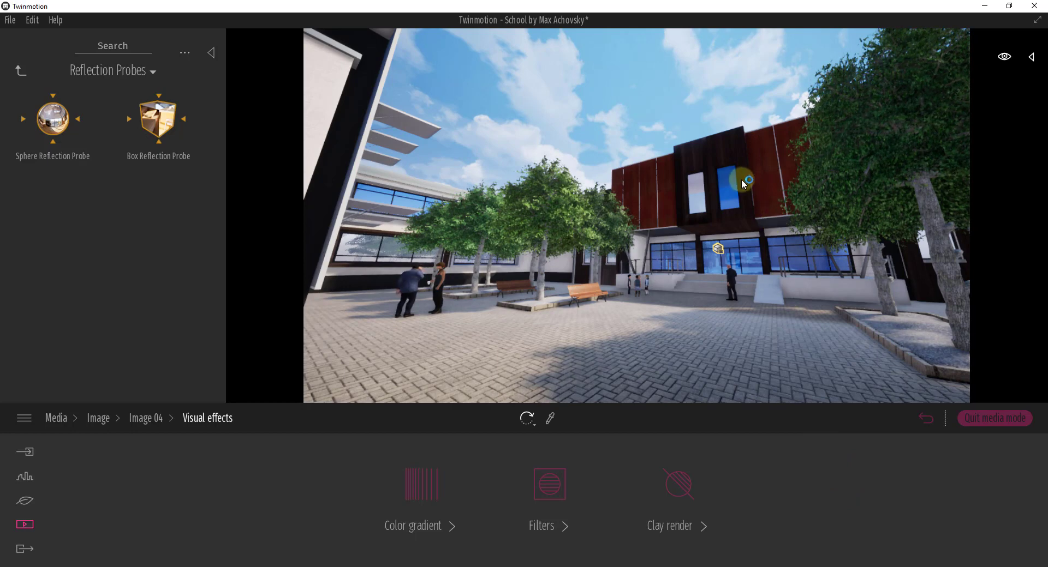
{"action": "left_click_drag", "start_coordinate": [675, 135], "coordinate": [631, 219]}
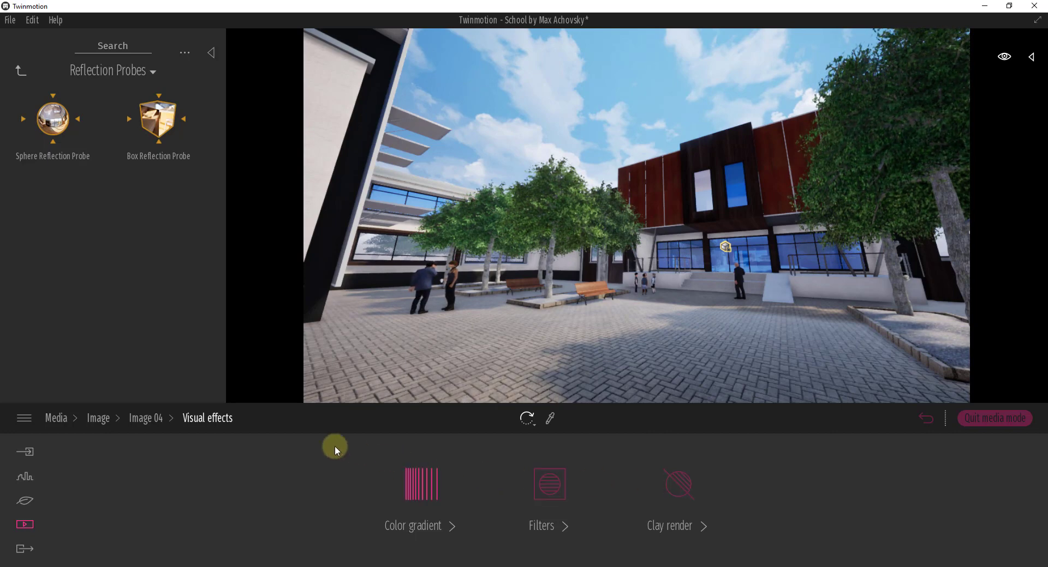
{"action": "left_click", "coordinate": [146, 419]}
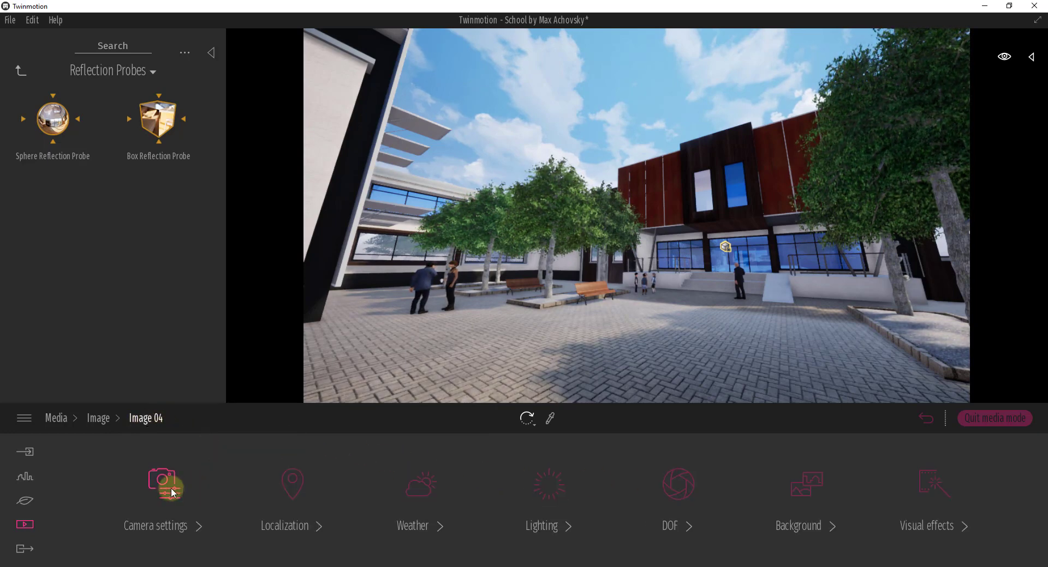
{"action": "left_click", "coordinate": [149, 497]}
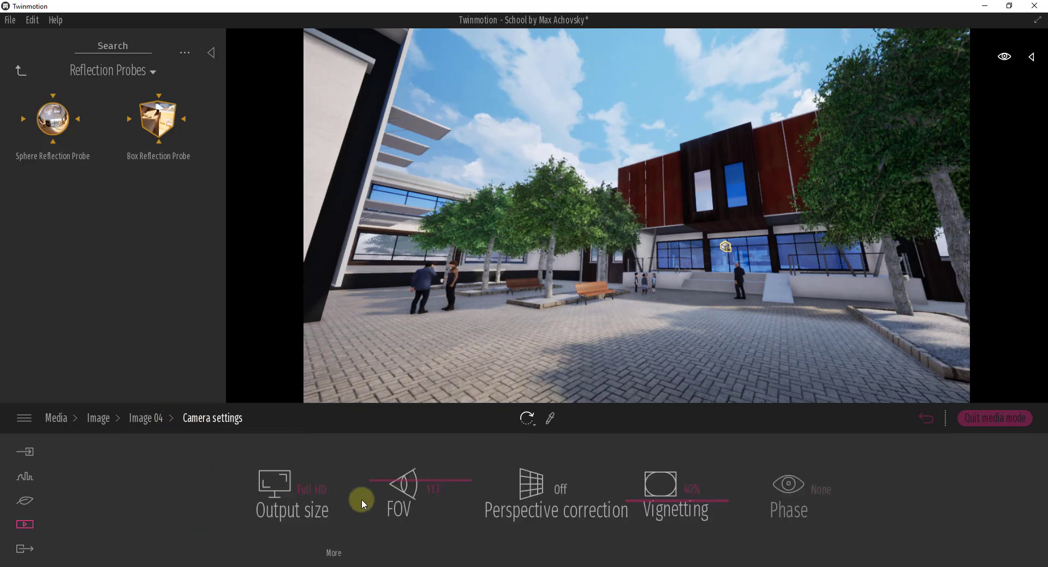
{"action": "left_click_drag", "start_coordinate": [375, 479], "coordinate": [375, 493]}
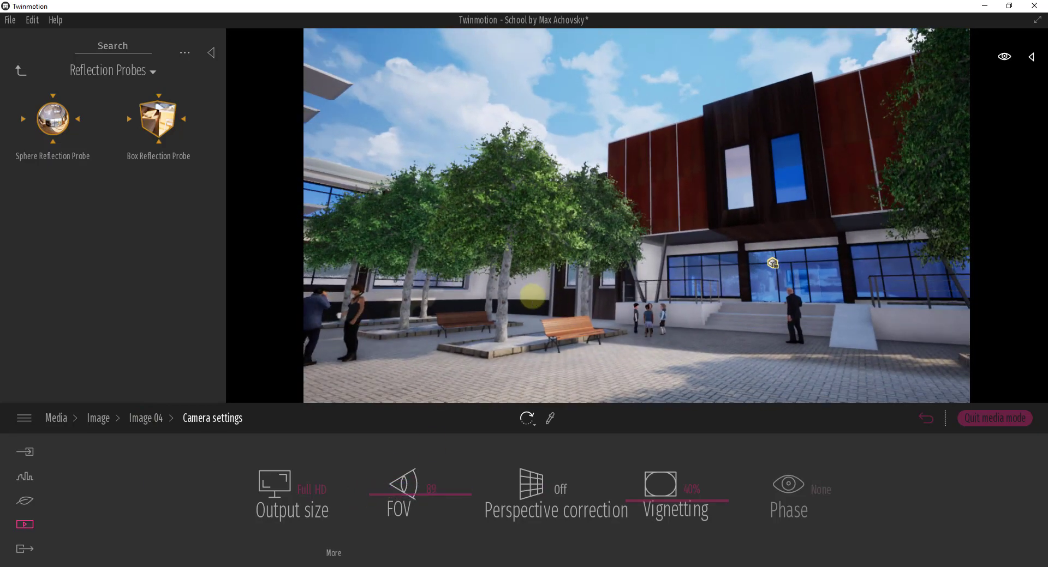
{"action": "scroll", "coordinate": [532, 296], "scroll_direction": "up", "scroll_amount": 3}
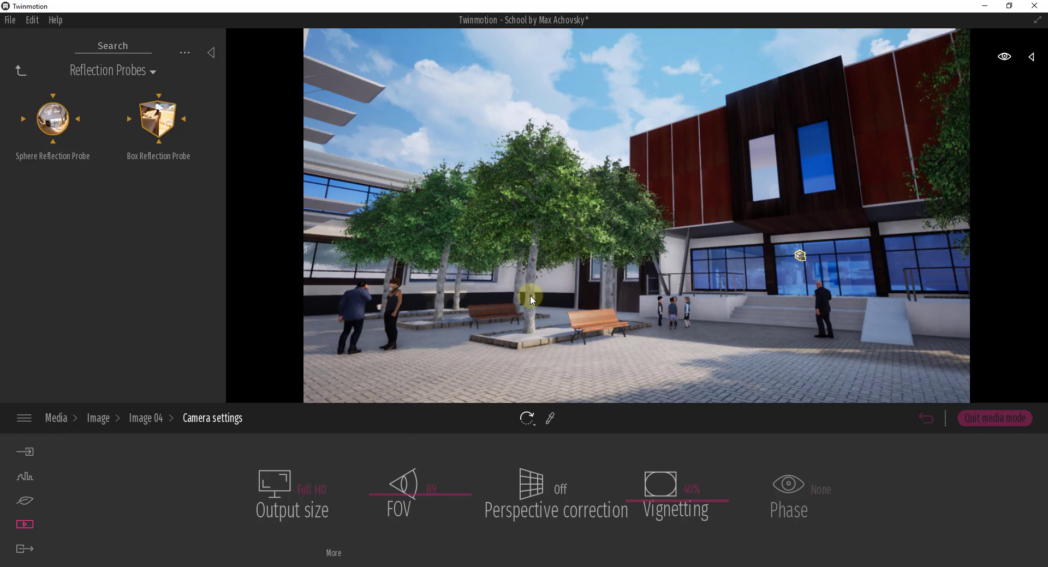
Open the color gradient settings in Image 04's visual effects and apply the Anso type
{"action": "left_click", "coordinate": [151, 420]}
{"action": "left_click", "coordinate": [937, 484]}
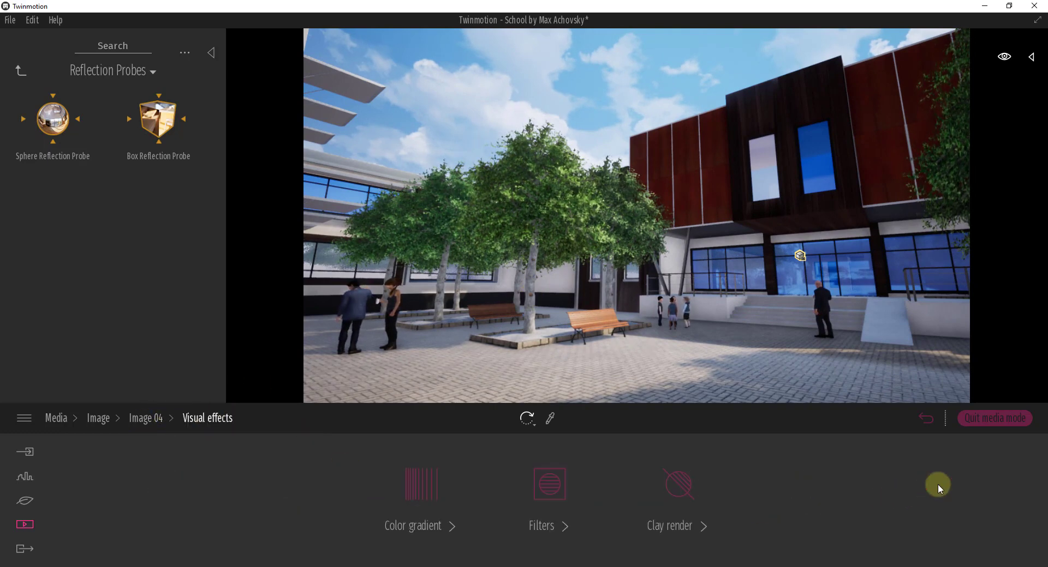
{"action": "left_click", "coordinate": [426, 487]}
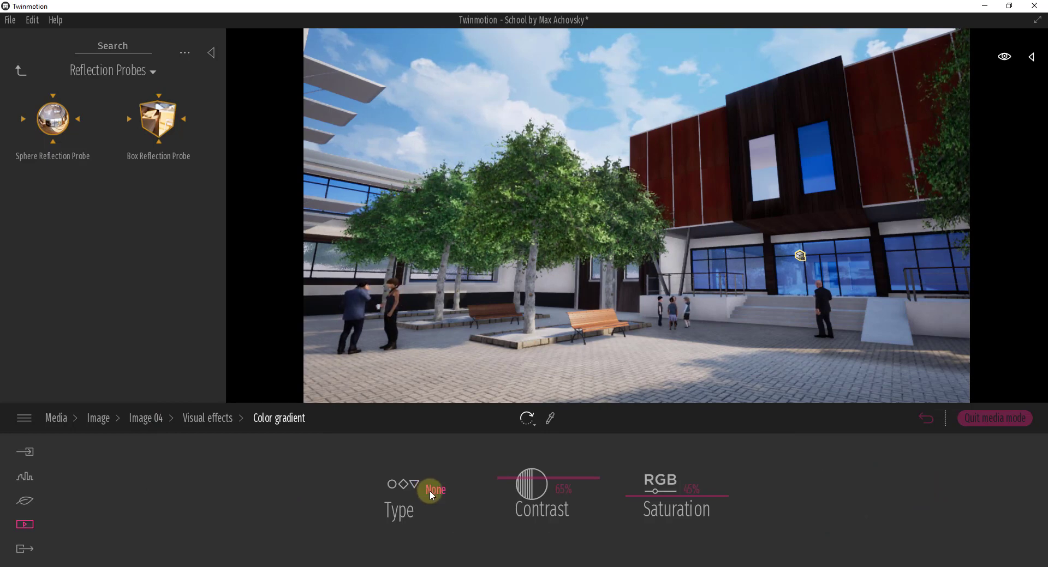
{"action": "left_click", "coordinate": [430, 490]}
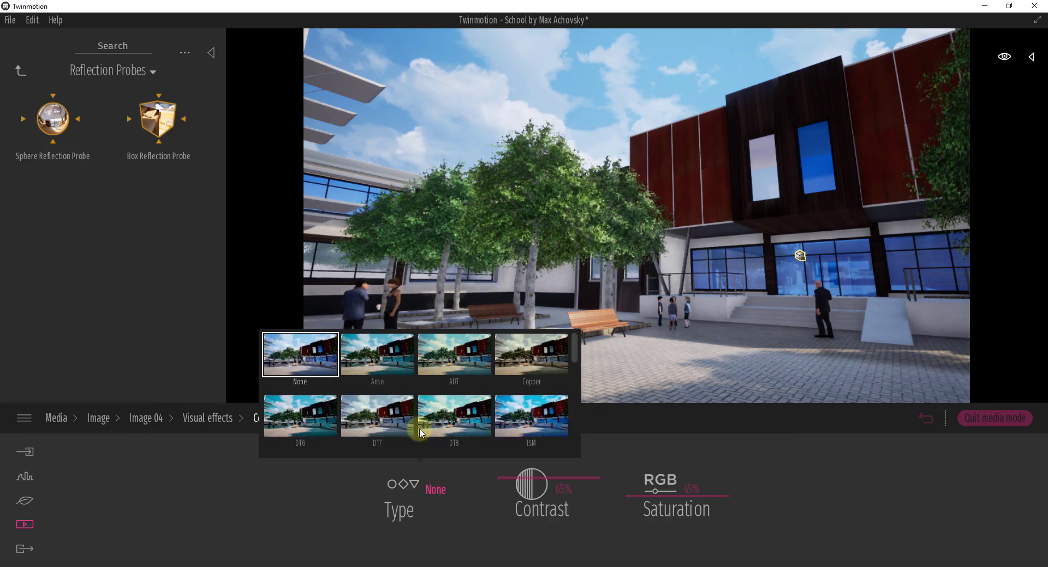
{"action": "left_click", "coordinate": [385, 349]}
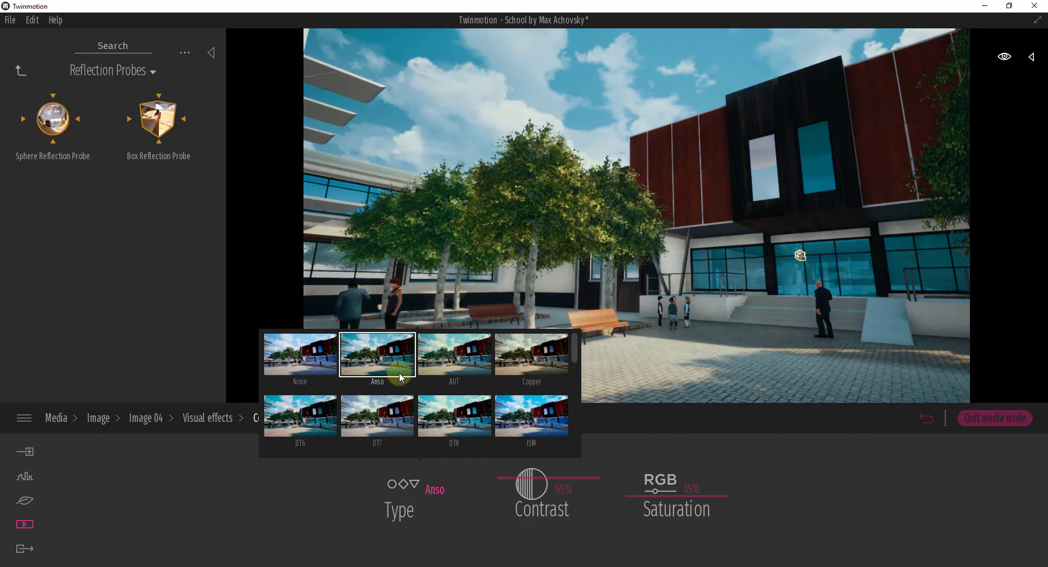
Try the DT6, DT7, DT8 and ISM color gradient types on the image
{"action": "scroll", "coordinate": [393, 366], "scroll_direction": "down", "scroll_amount": 1}
{"action": "left_click", "coordinate": [301, 383]}
{"action": "left_click", "coordinate": [364, 390]}
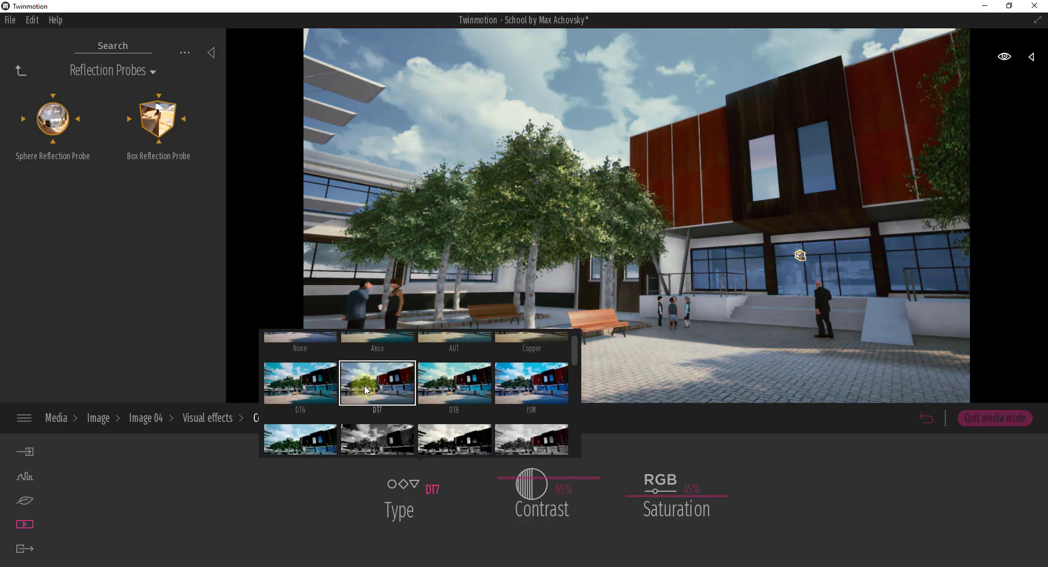
{"action": "left_click", "coordinate": [445, 389]}
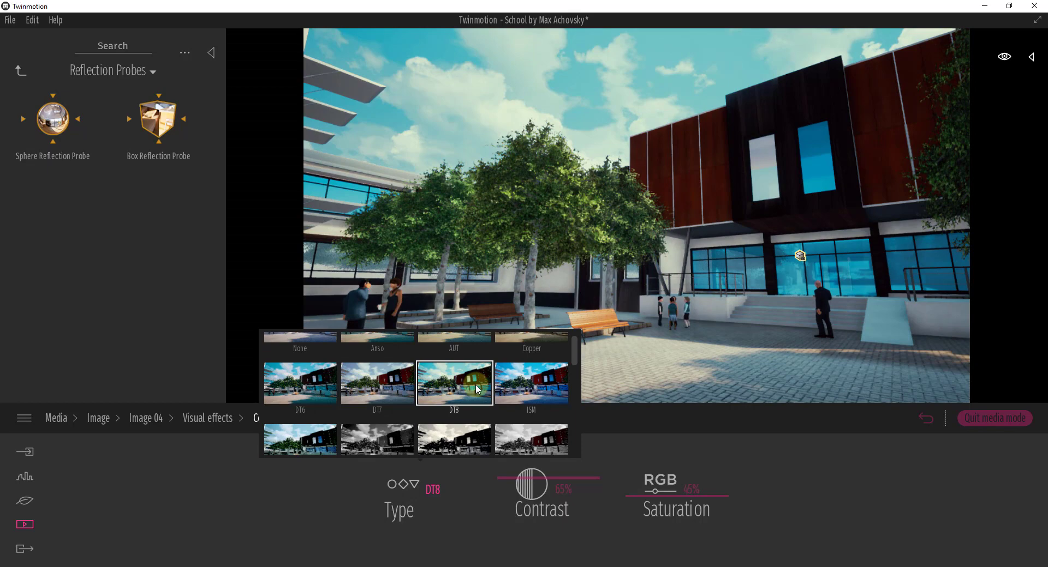
{"action": "left_click", "coordinate": [517, 392]}
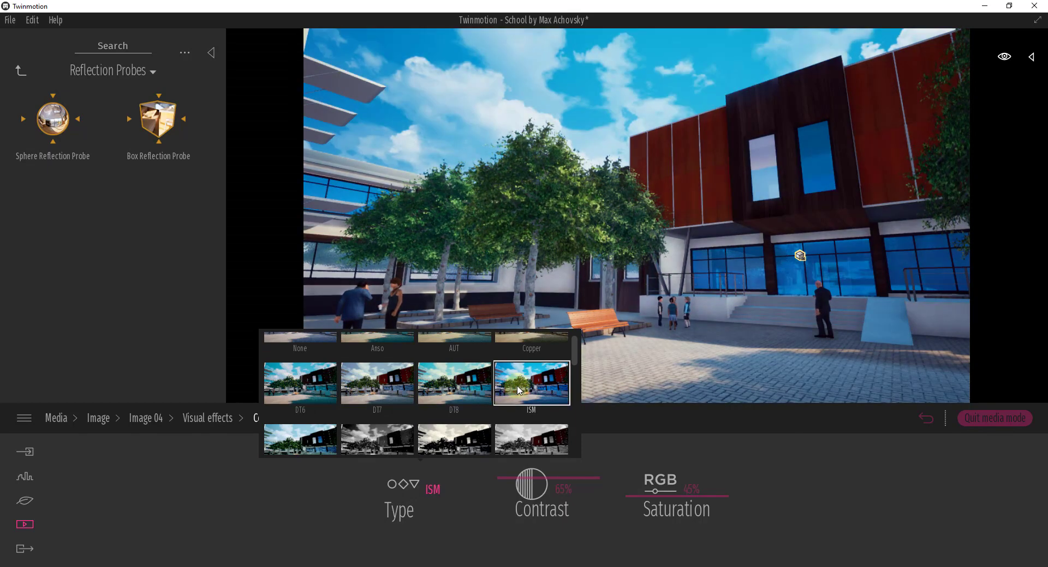
Try the MTX, Black and White 3, Black and White Dark and Black and White Red color gradients
{"action": "scroll", "coordinate": [521, 388], "scroll_direction": "down", "scroll_amount": 2}
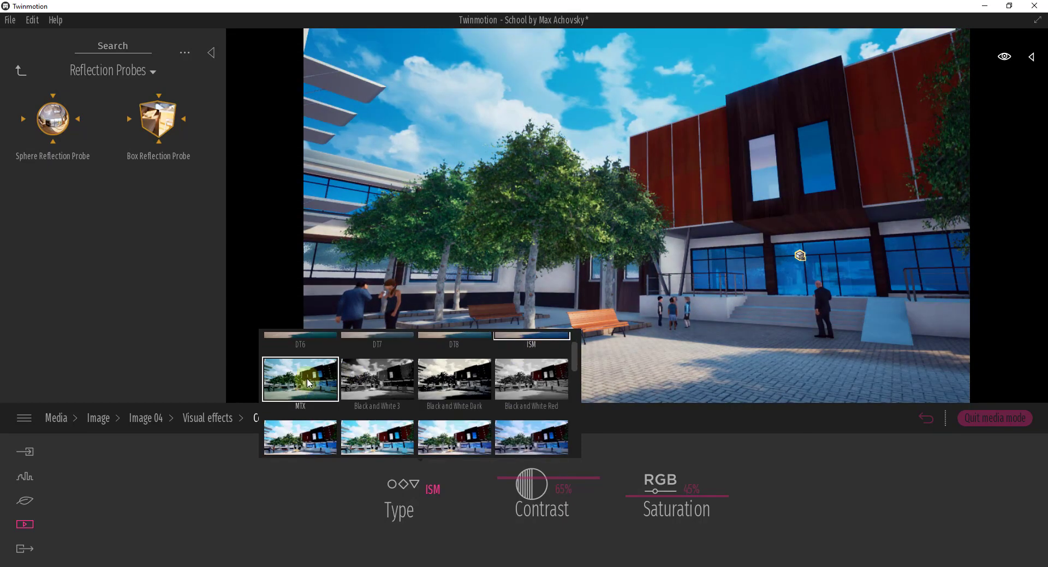
{"action": "left_click", "coordinate": [307, 378]}
{"action": "left_click", "coordinate": [362, 395]}
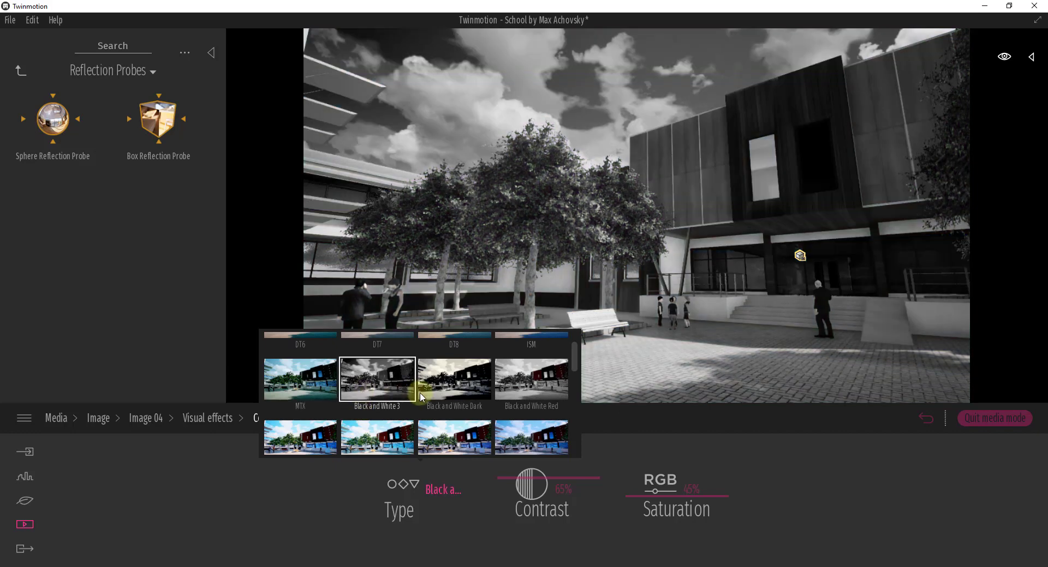
{"action": "left_click", "coordinate": [446, 397]}
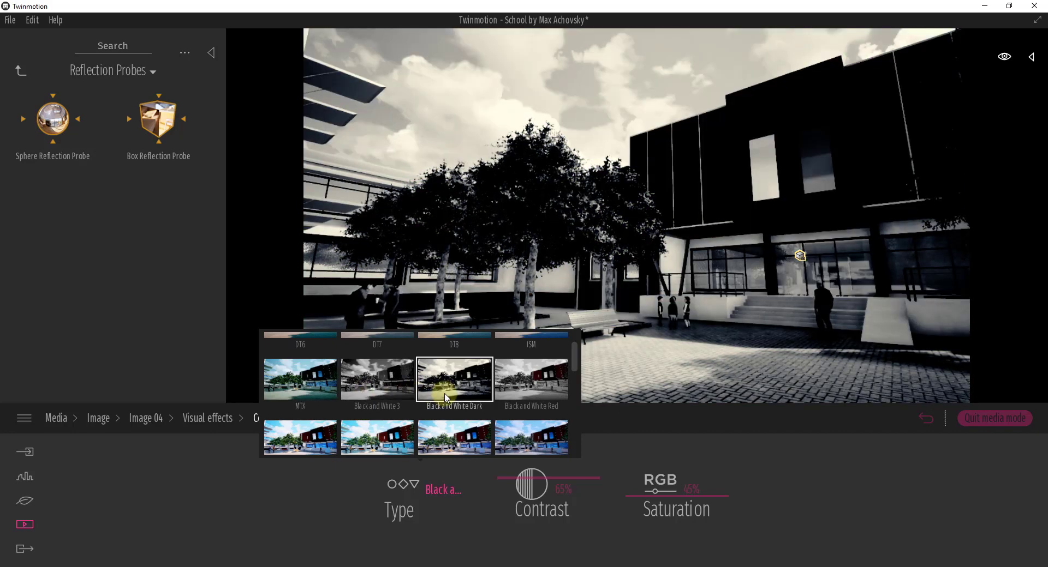
{"action": "left_click", "coordinate": [531, 383]}
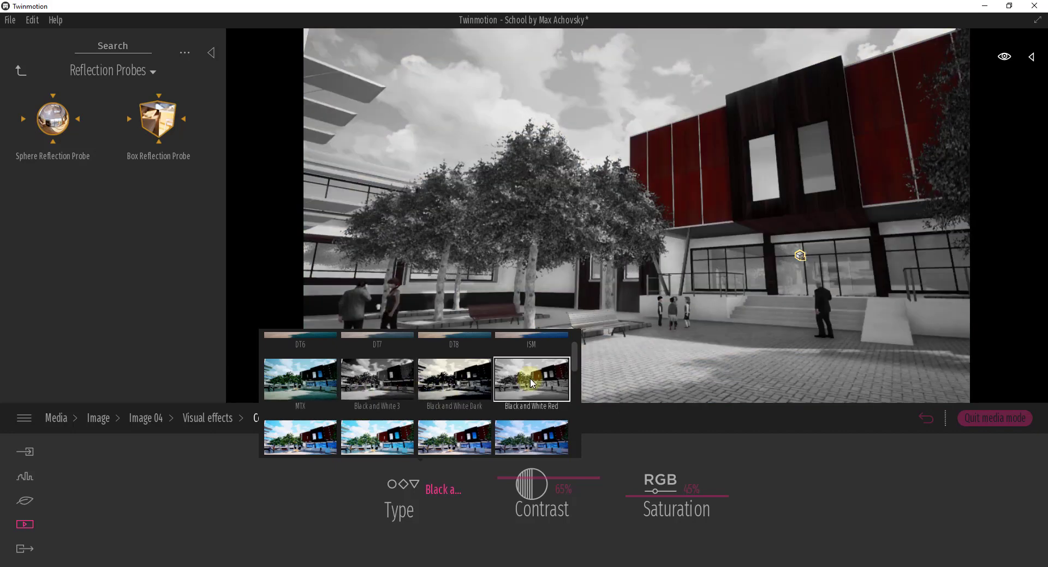
Try the Beauty 1, Bright, Cine 4, Classy and Cine 13 color gradients on the courtyard image
{"action": "scroll", "coordinate": [532, 384], "scroll_direction": "down", "scroll_amount": 2}
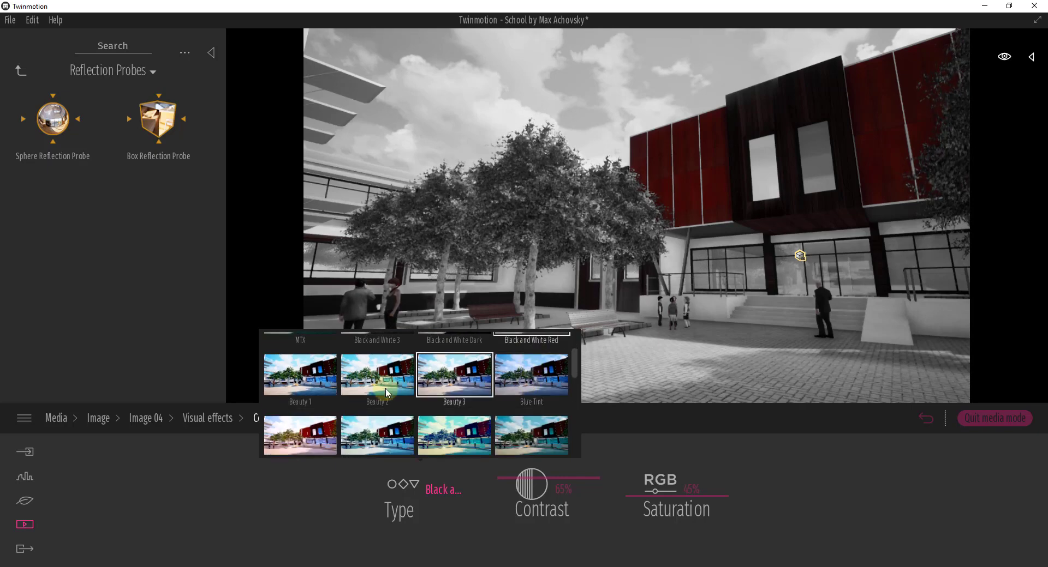
{"action": "left_click", "coordinate": [280, 384]}
{"action": "left_click", "coordinate": [302, 435]}
{"action": "left_click", "coordinate": [379, 435]}
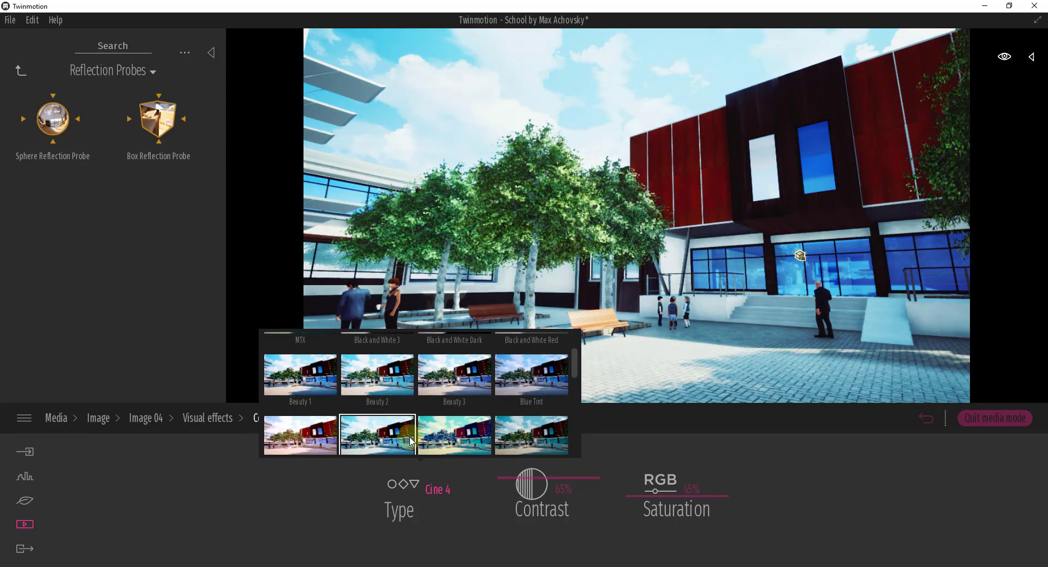
{"action": "scroll", "coordinate": [510, 421], "scroll_direction": "down", "scroll_amount": 2}
{"action": "left_click", "coordinate": [510, 419]}
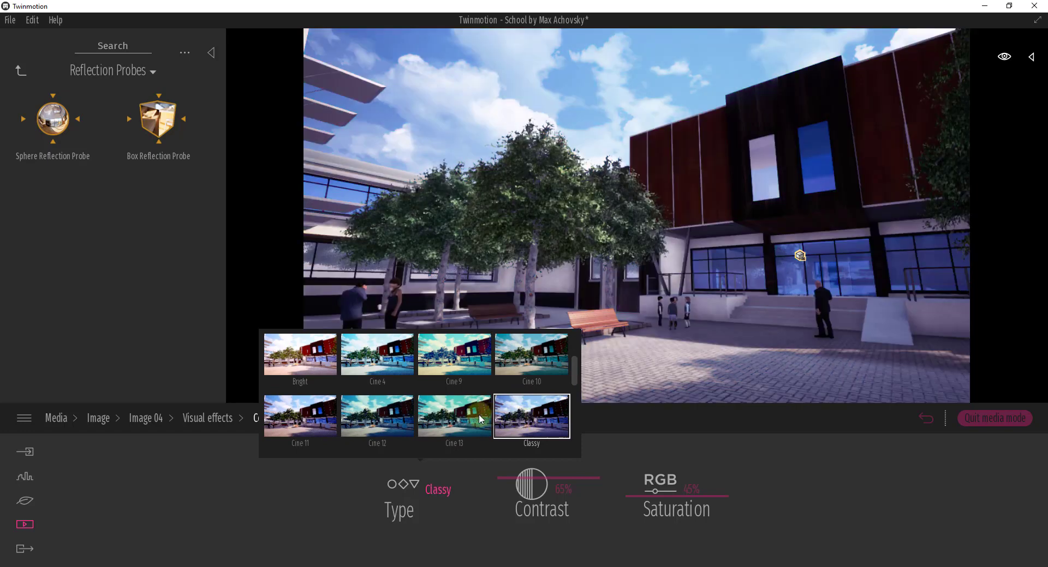
{"action": "left_click", "coordinate": [457, 420]}
Apply the Day Sunrise color gradient to the courtyard image
{"action": "scroll", "coordinate": [453, 414], "scroll_direction": "down", "scroll_amount": 5}
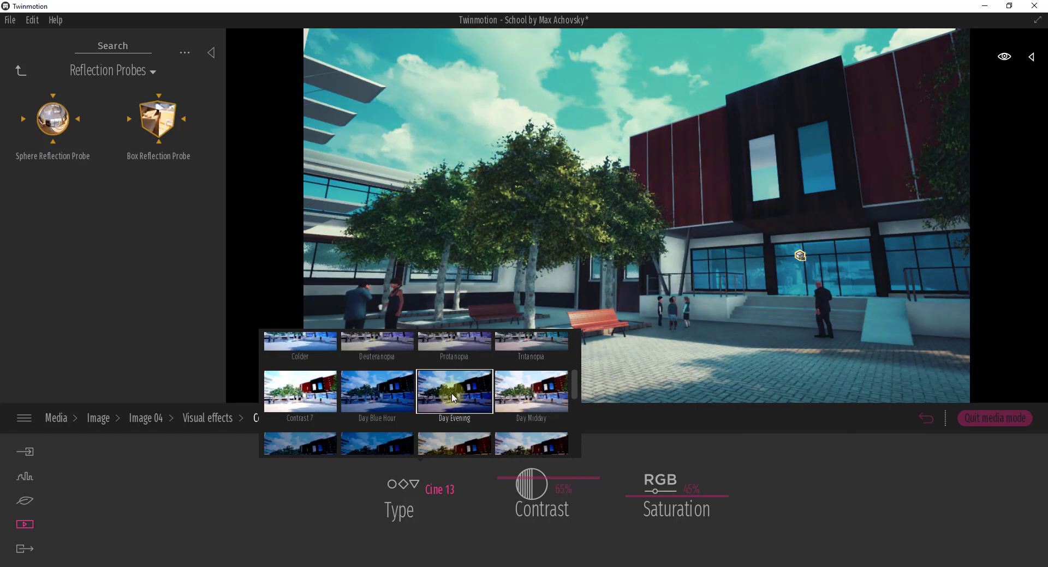
{"action": "left_click", "coordinate": [532, 359]}
{"action": "left_click", "coordinate": [454, 422]}
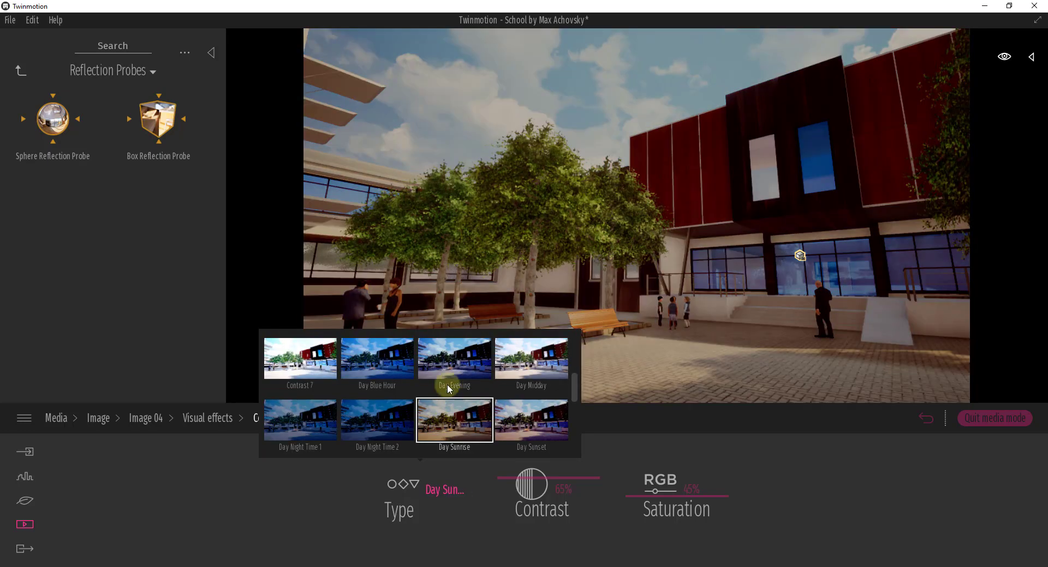
Try the Day Sunset, Day Evening and Day Night Time 2 color gradients on the courtyard image
{"action": "left_click", "coordinate": [531, 420]}
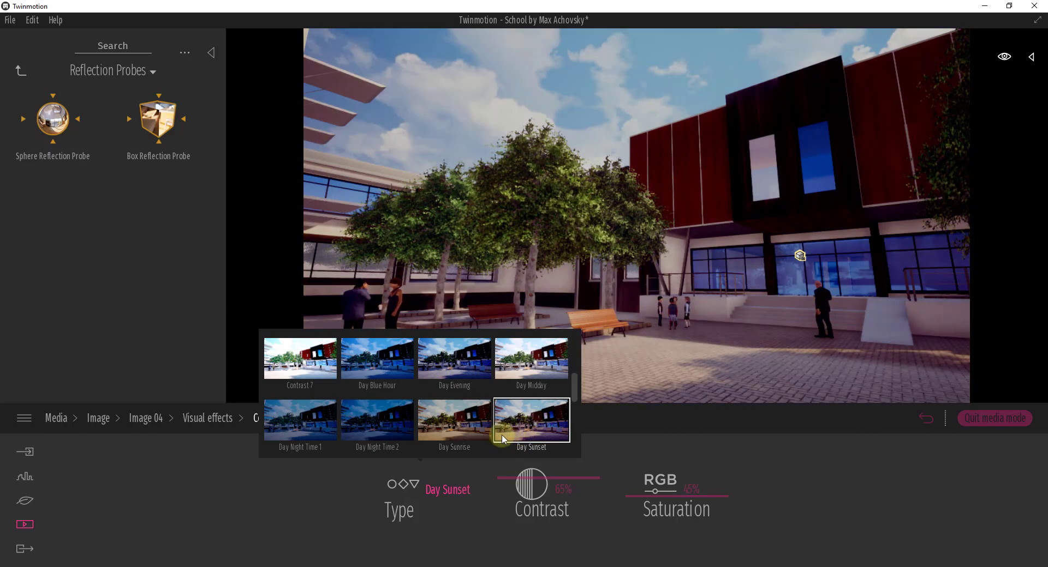
{"action": "left_click", "coordinate": [451, 366]}
{"action": "left_click", "coordinate": [382, 421]}
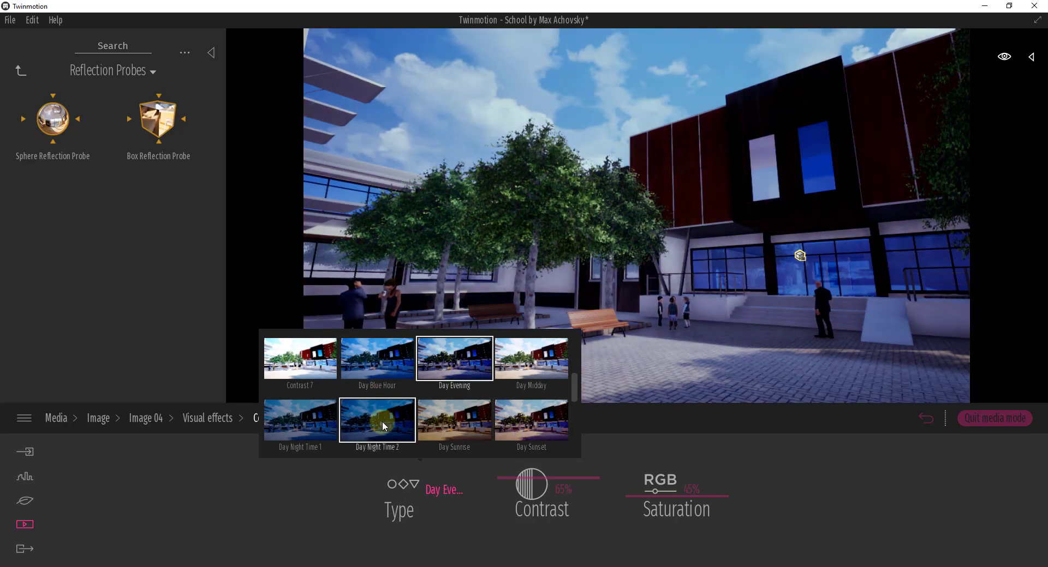
Try the Old 1, Vice 3, TM Block Buster and Vice 10 color gradients on the image
{"action": "scroll", "coordinate": [382, 422], "scroll_direction": "down", "scroll_amount": 3}
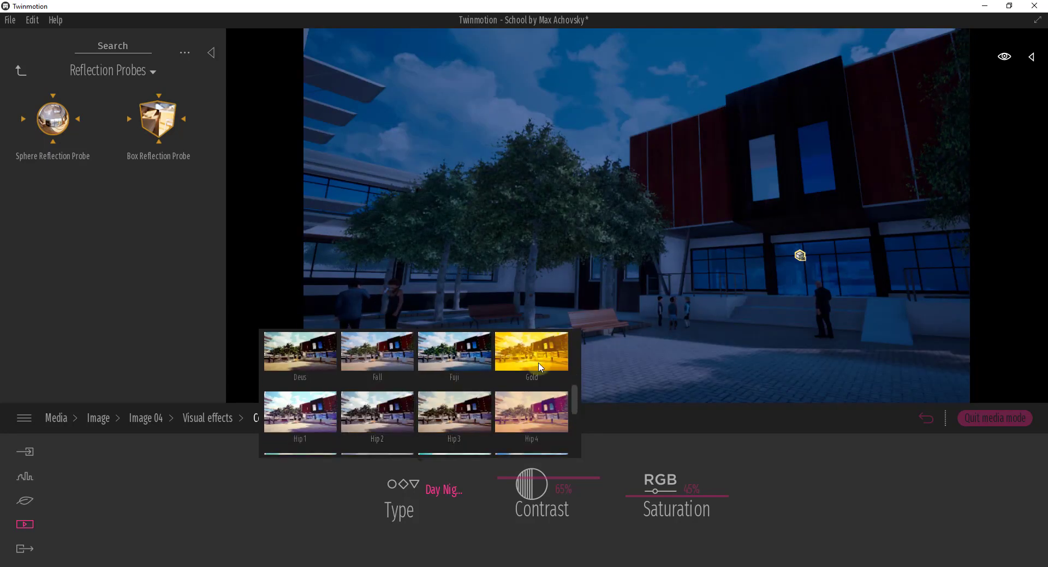
{"action": "scroll", "coordinate": [458, 398], "scroll_direction": "down", "scroll_amount": 5}
{"action": "left_click", "coordinate": [476, 397]}
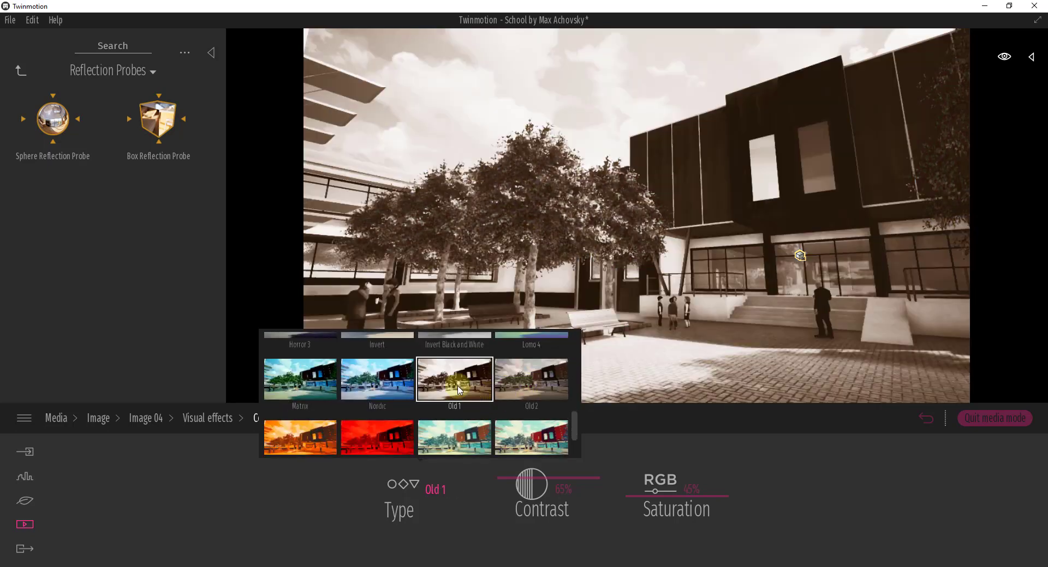
{"action": "scroll", "coordinate": [471, 409], "scroll_direction": "down", "scroll_amount": 3}
{"action": "left_click", "coordinate": [465, 424]}
{"action": "scroll", "coordinate": [465, 424], "scroll_direction": "down", "scroll_amount": 1}
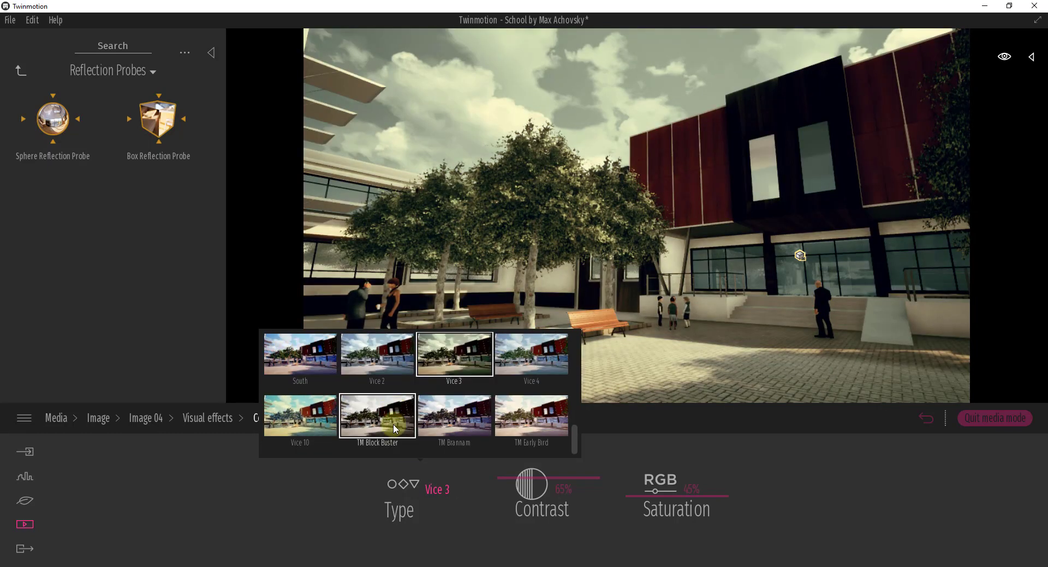
{"action": "left_click", "coordinate": [388, 423]}
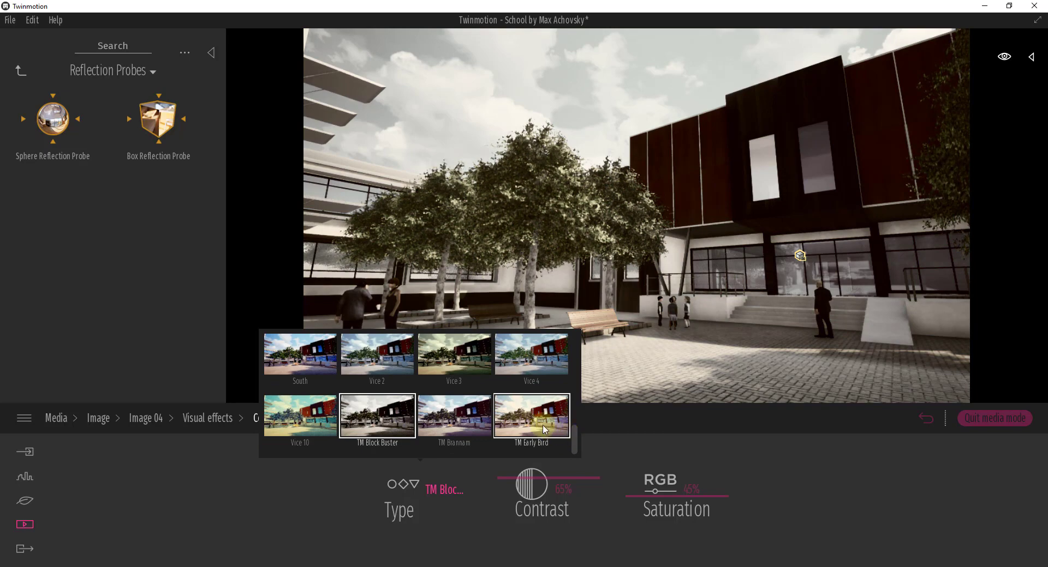
{"action": "left_click", "coordinate": [299, 415]}
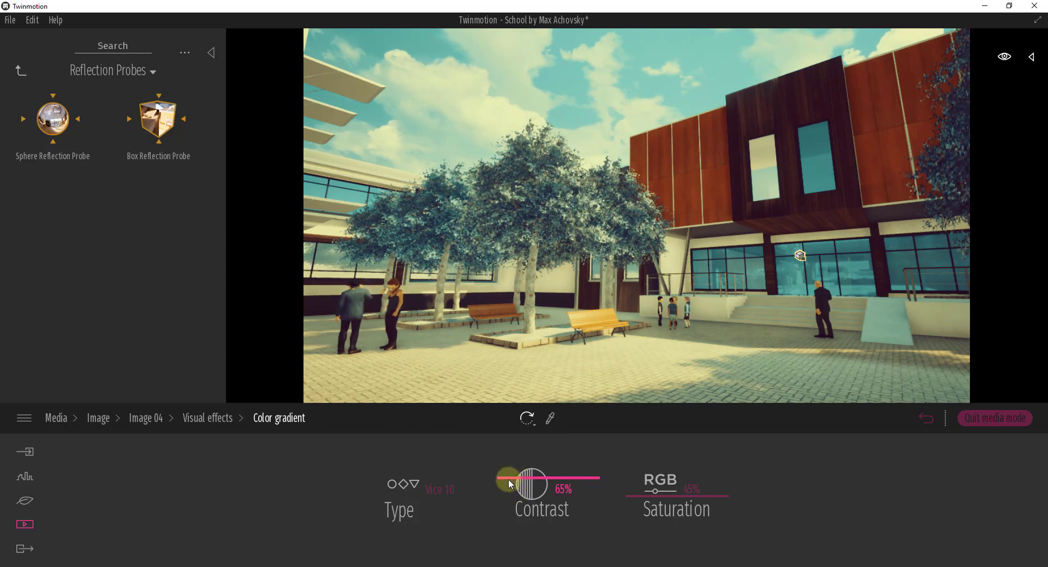
Try the gradient's contrast at 100% and 0%, then set it to about 58%
{"action": "left_click_drag", "start_coordinate": [509, 479], "coordinate": [525, 457]}
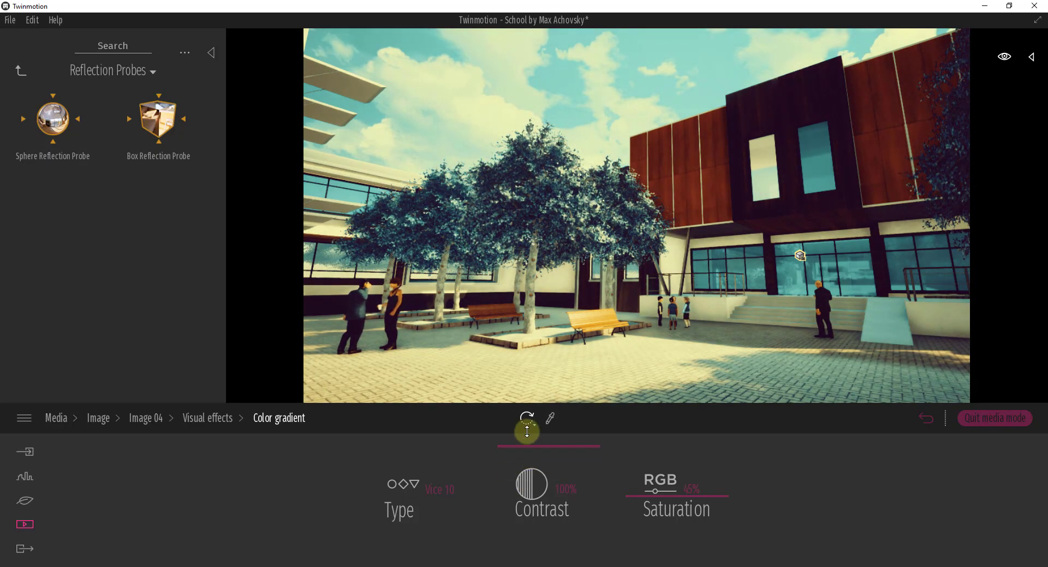
{"action": "left_click_drag", "start_coordinate": [526, 432], "coordinate": [533, 544]}
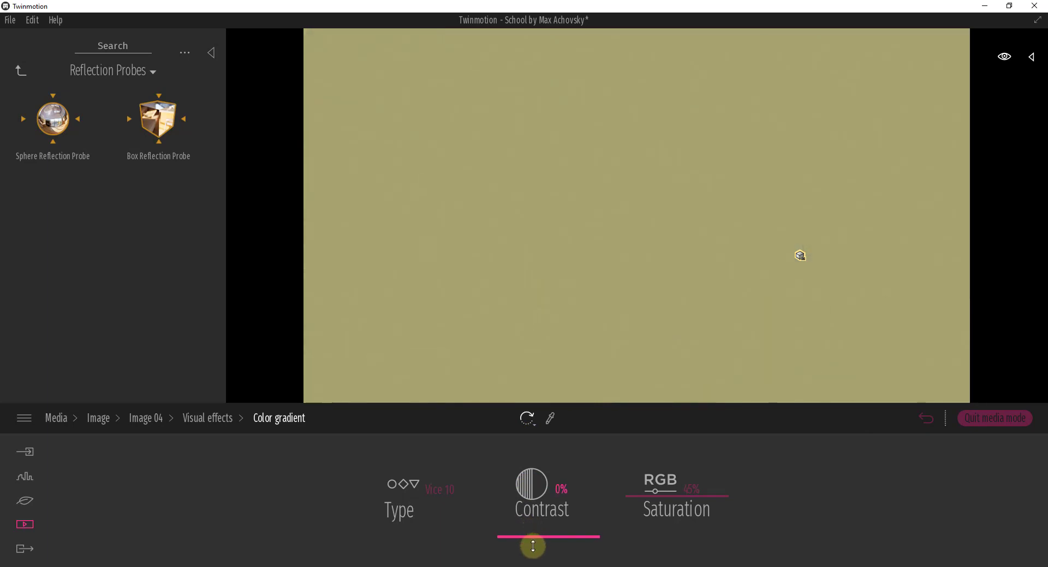
{"action": "left_click_drag", "start_coordinate": [533, 546], "coordinate": [535, 485]}
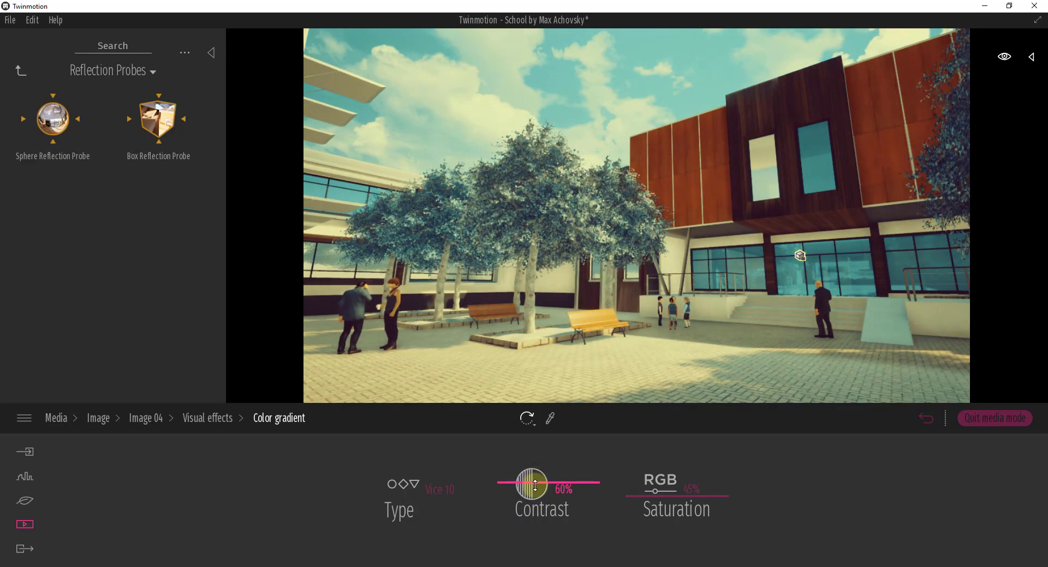
Try the gradient's saturation at about 97%, then lower it to about 58%
{"action": "left_click_drag", "start_coordinate": [630, 498], "coordinate": [637, 448]}
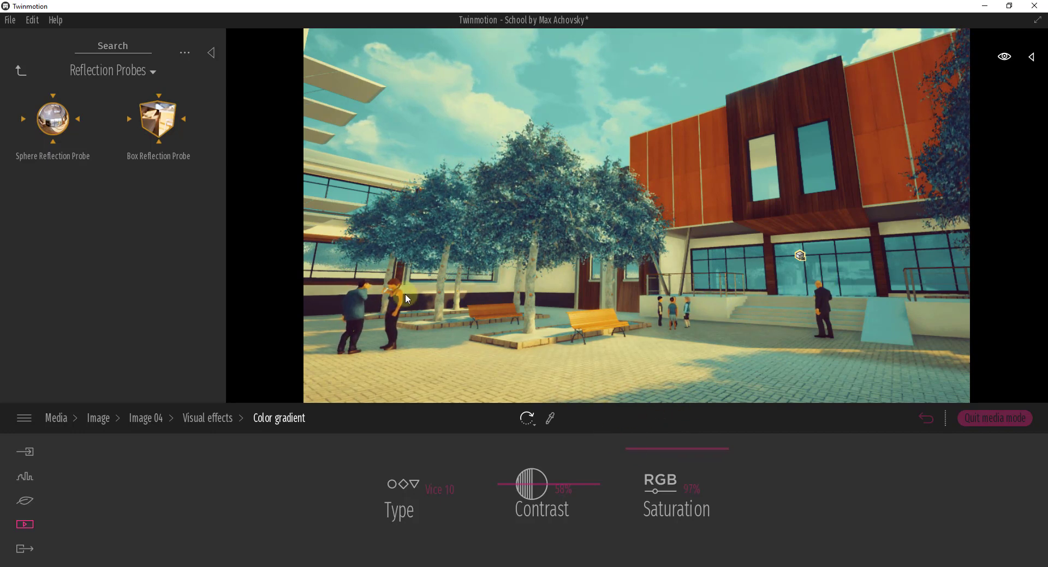
{"action": "left_click", "coordinate": [617, 448]}
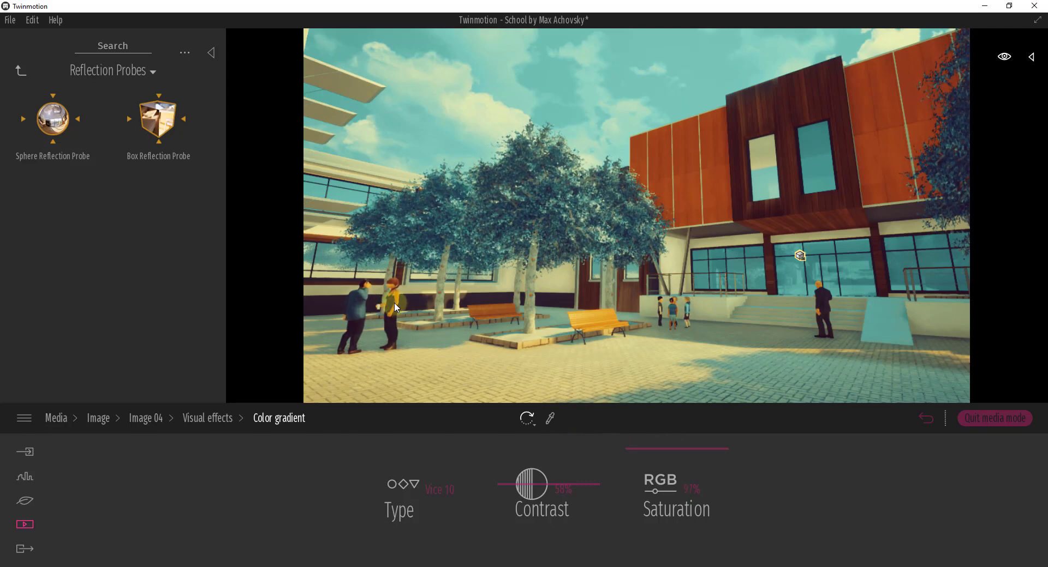
{"action": "left_click", "coordinate": [646, 461]}
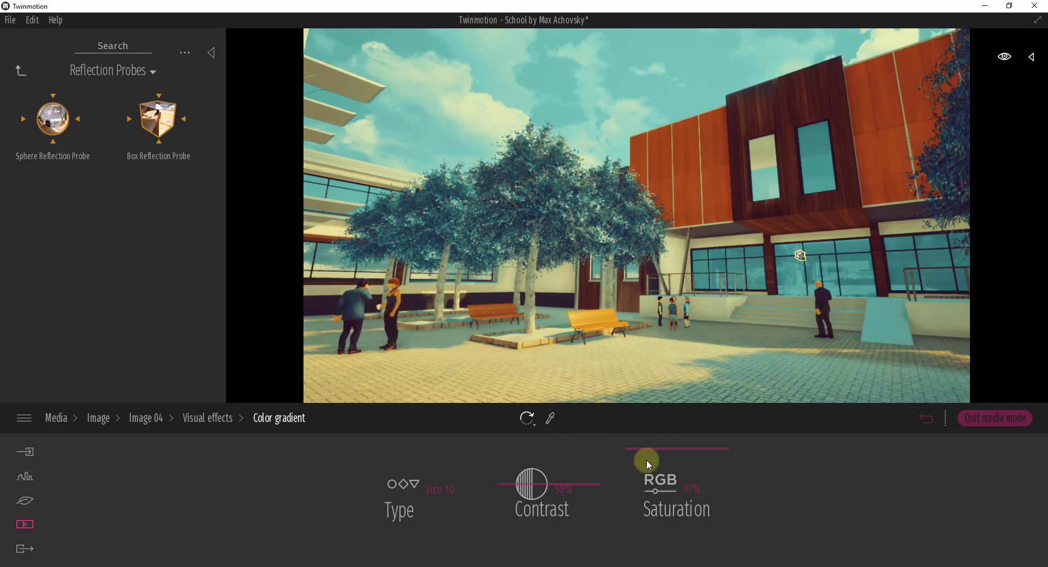
{"action": "mouse_move", "coordinate": [646, 460]}
{"action": "left_mouse_down"}
{"action": "mouse_move", "coordinate": [650, 446]}
{"action": "mouse_move", "coordinate": [652, 484]}
{"action": "mouse_move", "coordinate": [643, 470]}
{"action": "left_mouse_up"}
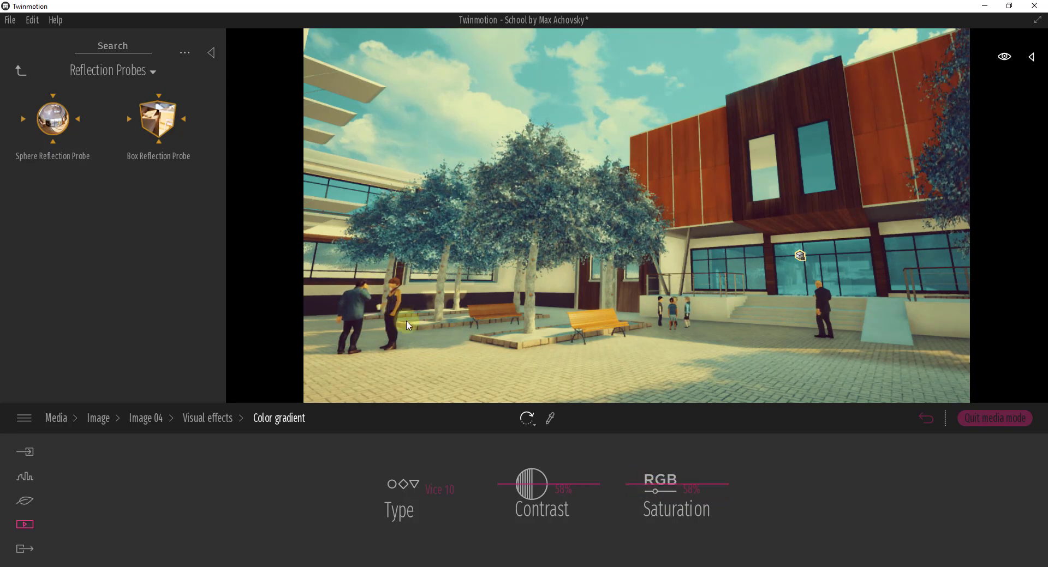
Try the Vice 2 gradient with saturation at about 55%, then reset the gradient type to None
{"action": "left_click_drag", "start_coordinate": [439, 510], "coordinate": [430, 485]}
{"action": "mouse_move", "coordinate": [640, 480]}
{"action": "left_mouse_down"}
{"action": "mouse_move", "coordinate": [629, 485]}
{"action": "mouse_move", "coordinate": [629, 438]}
{"action": "mouse_move", "coordinate": [641, 488]}
{"action": "mouse_move", "coordinate": [631, 433]}
{"action": "mouse_move", "coordinate": [727, 149]}
{"action": "mouse_move", "coordinate": [666, 460]}
{"action": "mouse_move", "coordinate": [650, 445]}
{"action": "mouse_move", "coordinate": [647, 491]}
{"action": "mouse_move", "coordinate": [639, 473]}
{"action": "left_mouse_up"}
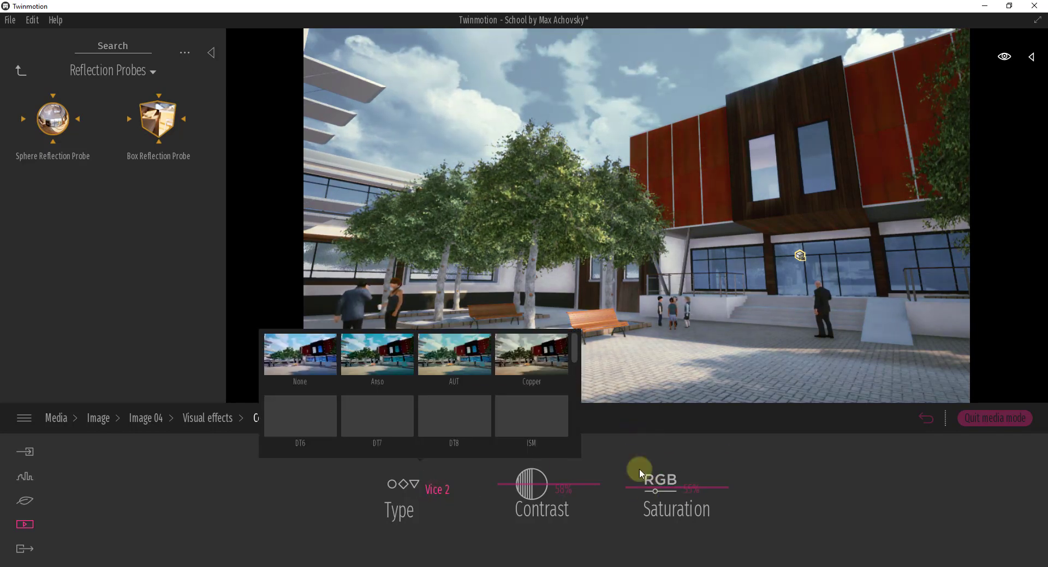
{"action": "left_click", "coordinate": [299, 354]}
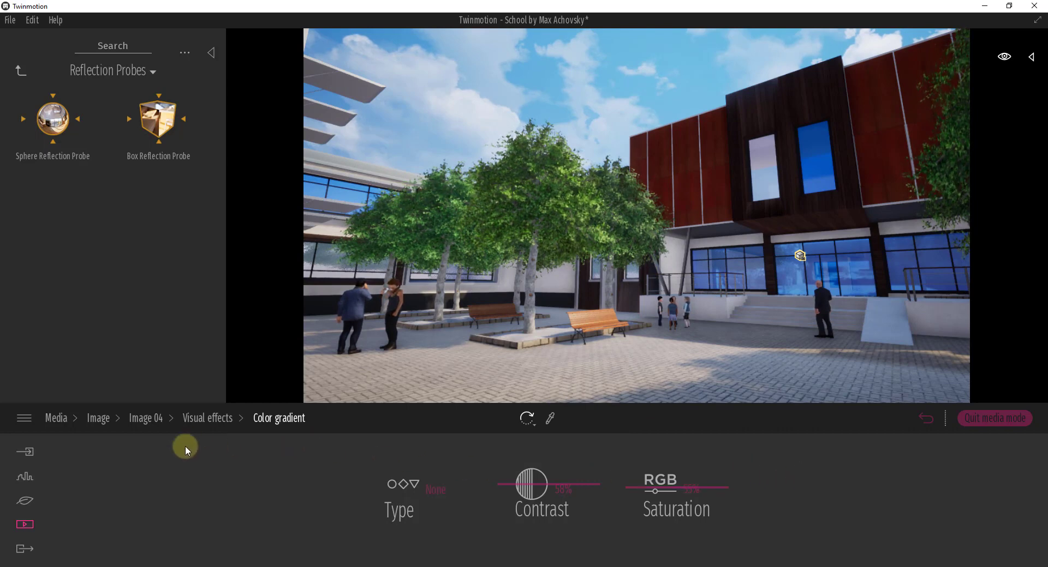
Switch from the color gradient to the image's Filters effect and display the available filter types
{"action": "left_click", "coordinate": [211, 420]}
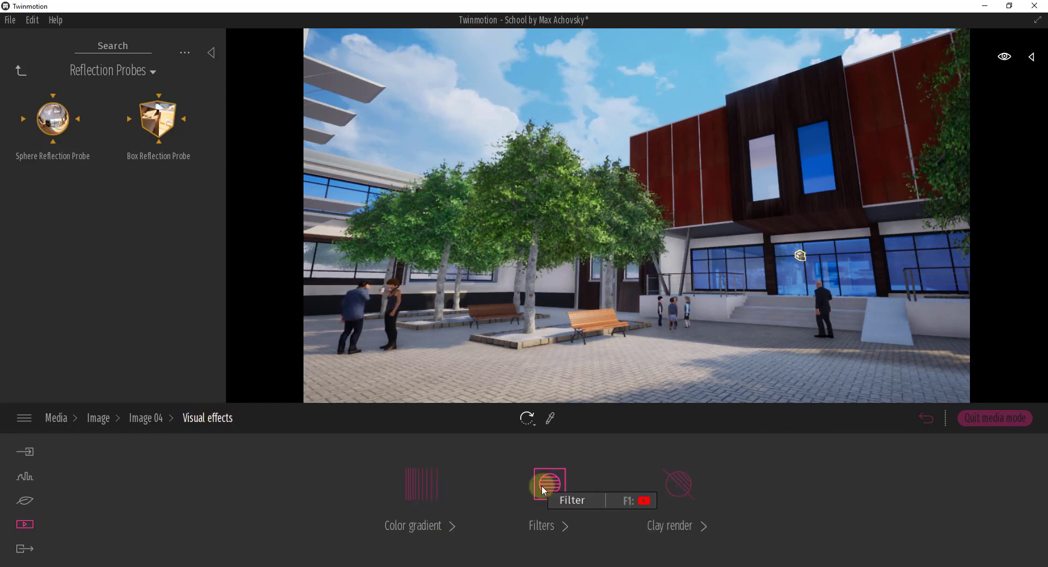
{"action": "left_click", "coordinate": [541, 485]}
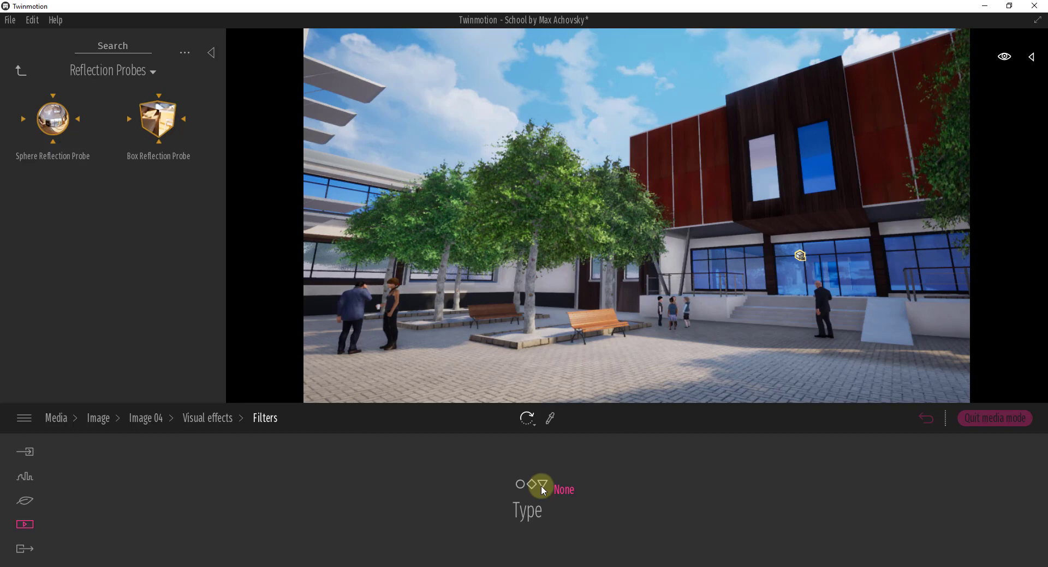
{"action": "left_click", "coordinate": [541, 485]}
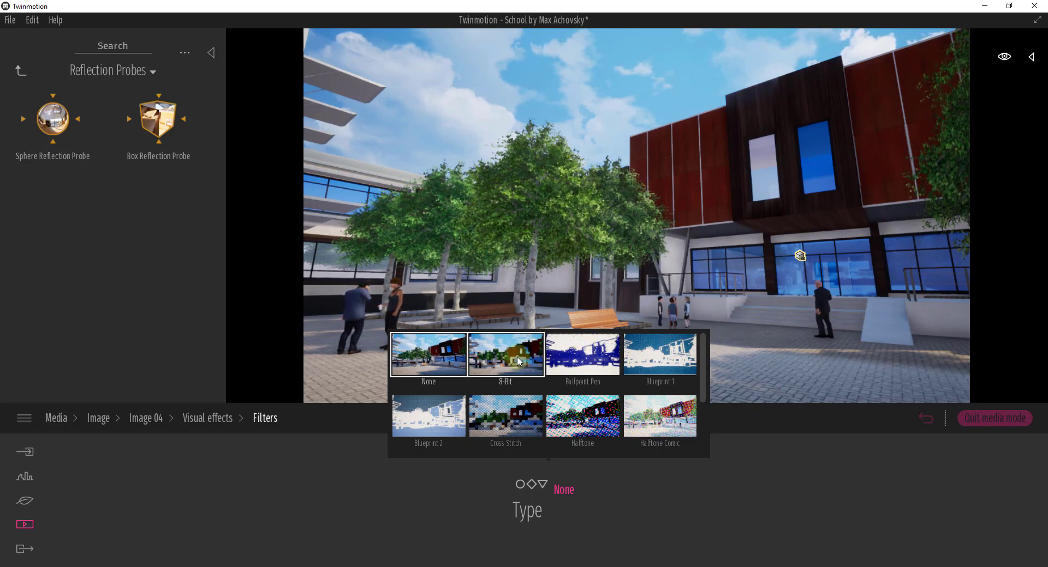
Try the 8-Bit, Ballpoint Pen, Blueprint 1 and Blueprint 2 filters on the courtyard image
{"action": "left_click", "coordinate": [532, 362]}
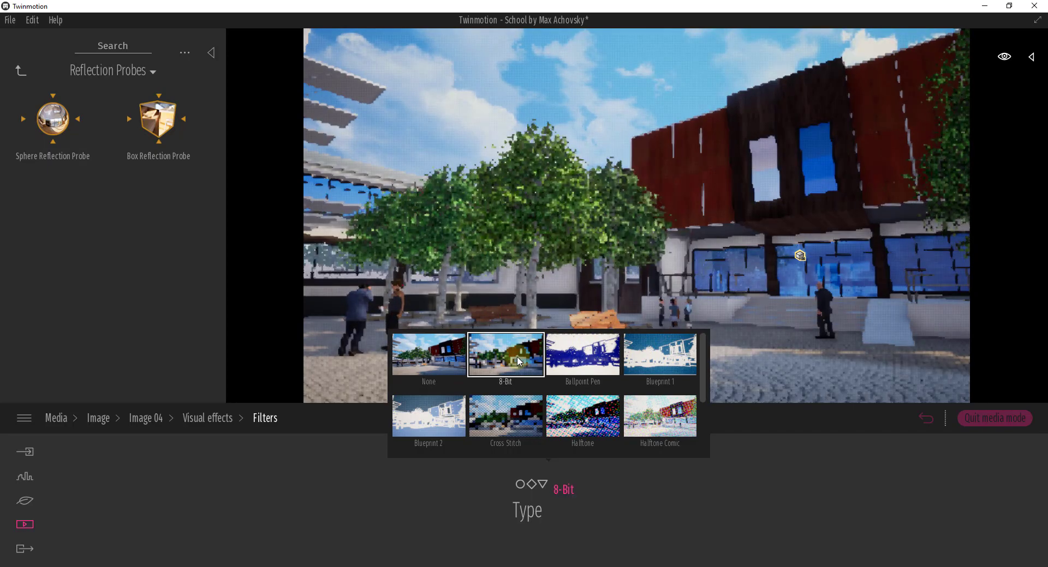
{"action": "left_click", "coordinate": [555, 364]}
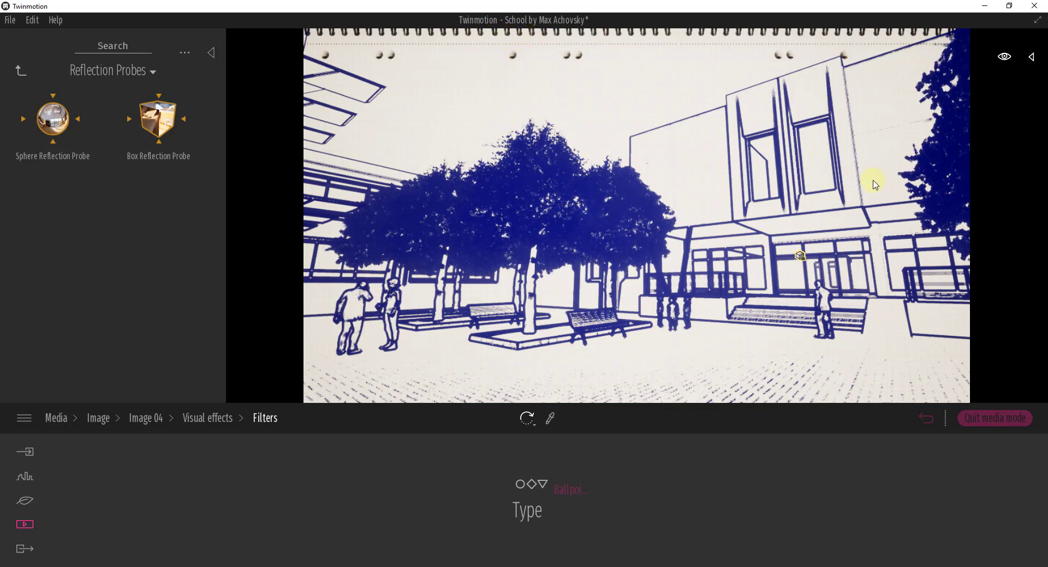
{"action": "left_click", "coordinate": [565, 491]}
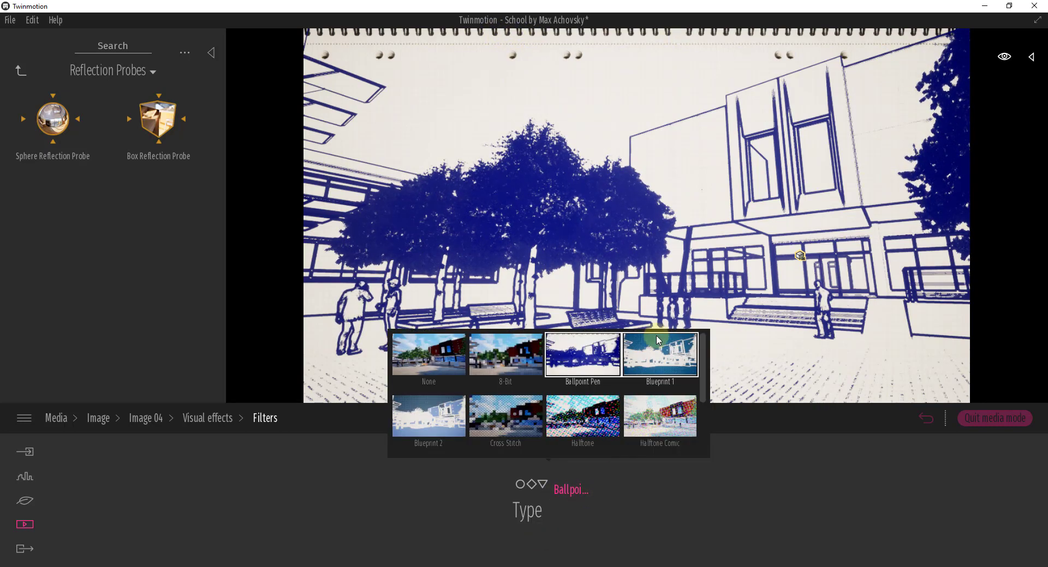
{"action": "left_click", "coordinate": [658, 352]}
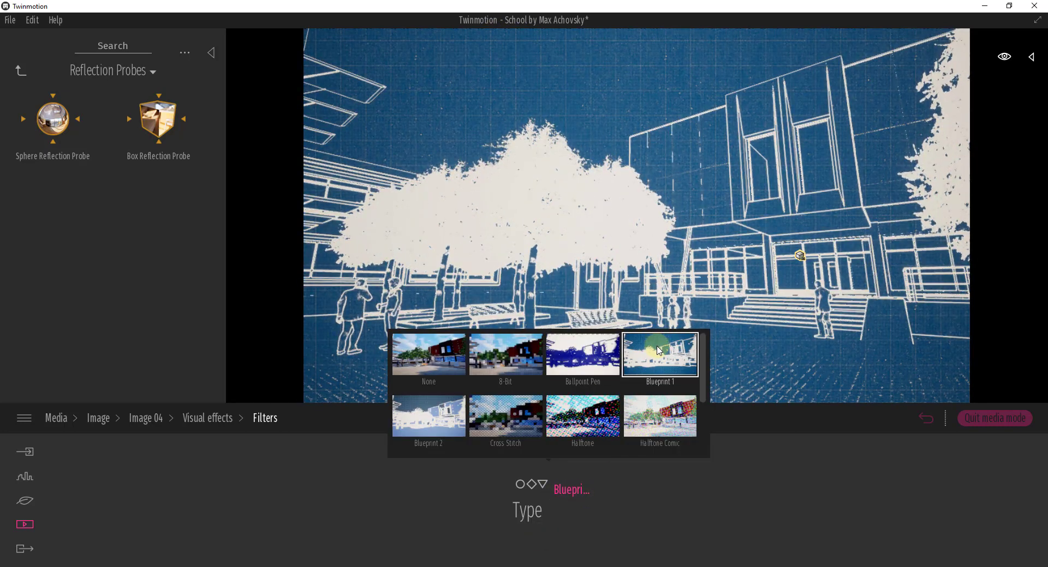
{"action": "left_click", "coordinate": [436, 419]}
Try the Halftone Comic, Line Heavy and Hatching filters on the image
{"action": "scroll", "coordinate": [535, 402], "scroll_direction": "down", "scroll_amount": 1}
{"action": "scroll", "coordinate": [534, 404], "scroll_direction": "down", "scroll_amount": 1}
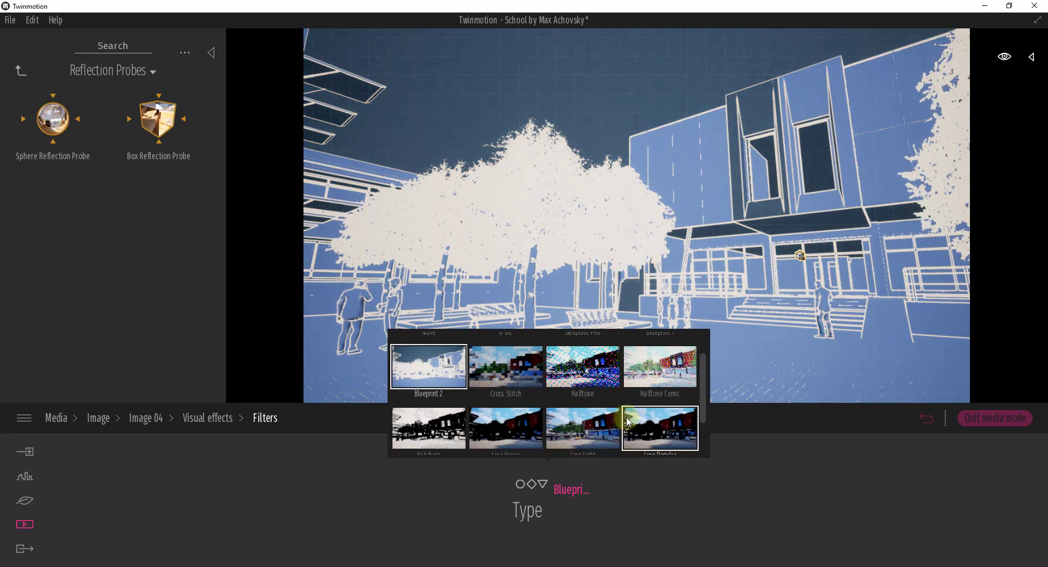
{"action": "left_click", "coordinate": [660, 352]}
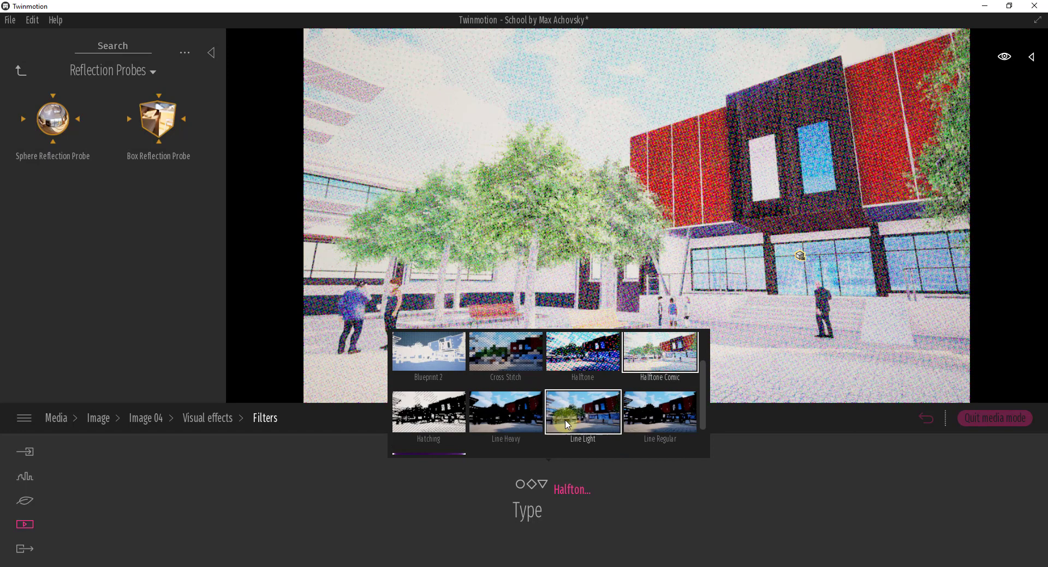
{"action": "left_click", "coordinate": [516, 407]}
{"action": "left_click", "coordinate": [442, 416]}
Compare the Line Heavy, Line Light and Line Regular filters on the courtyard image
{"action": "scroll", "coordinate": [441, 416], "scroll_direction": "down", "scroll_amount": 1}
{"action": "scroll", "coordinate": [442, 415], "scroll_direction": "down", "scroll_amount": 1}
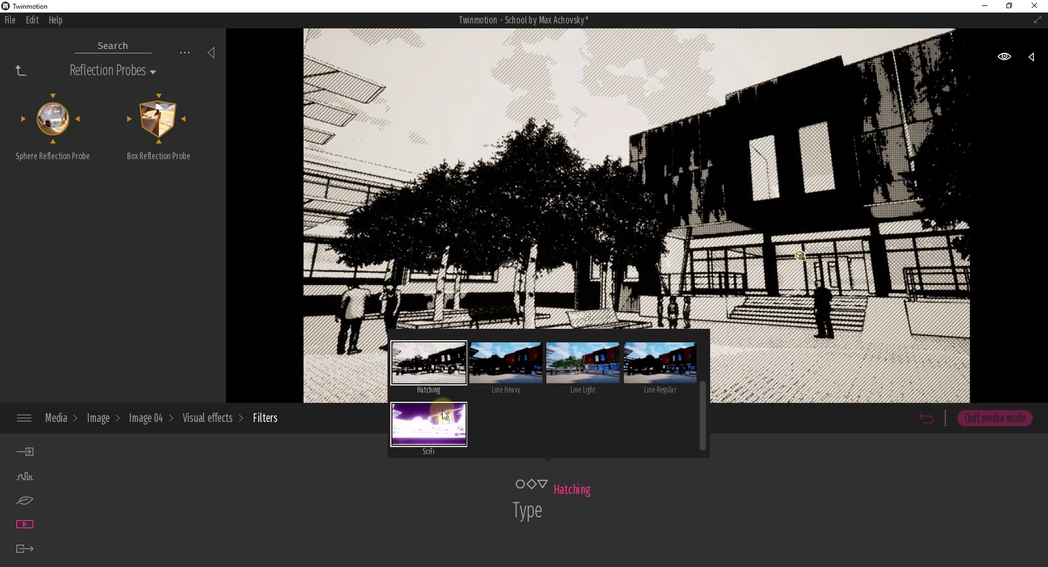
{"action": "left_click", "coordinate": [512, 368]}
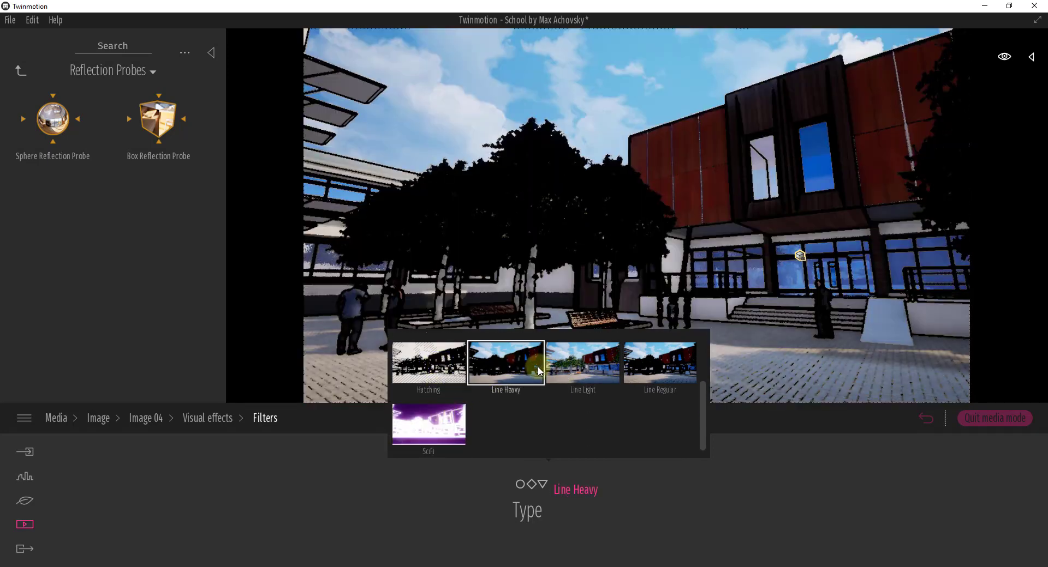
{"action": "left_click", "coordinate": [611, 369]}
{"action": "left_click", "coordinate": [655, 369]}
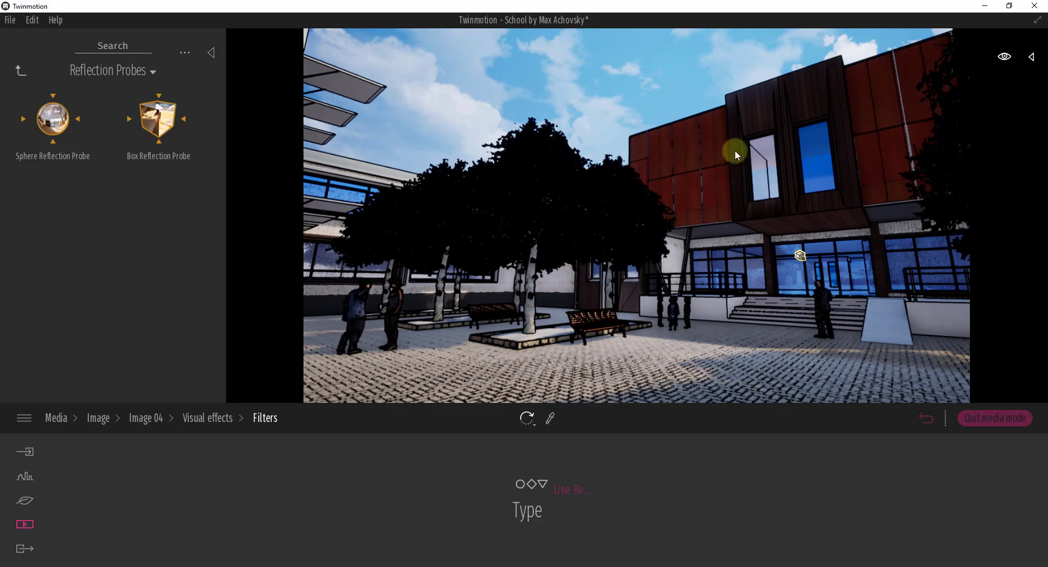
Try the SciFi and Hatching filters, then switch the image to the Line Light filter
{"action": "left_click", "coordinate": [543, 491]}
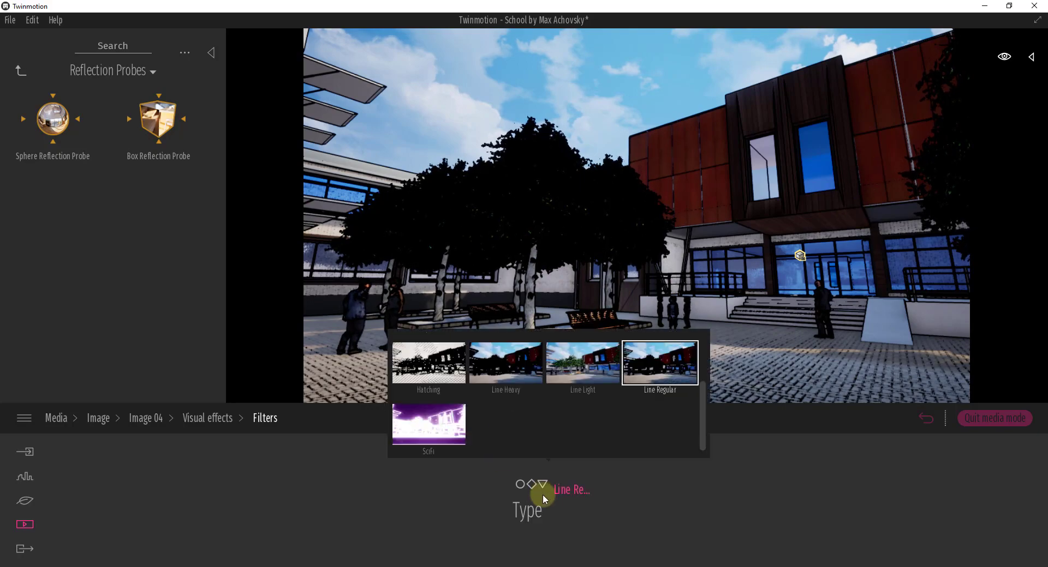
{"action": "left_click", "coordinate": [448, 429]}
{"action": "left_click", "coordinate": [429, 363]}
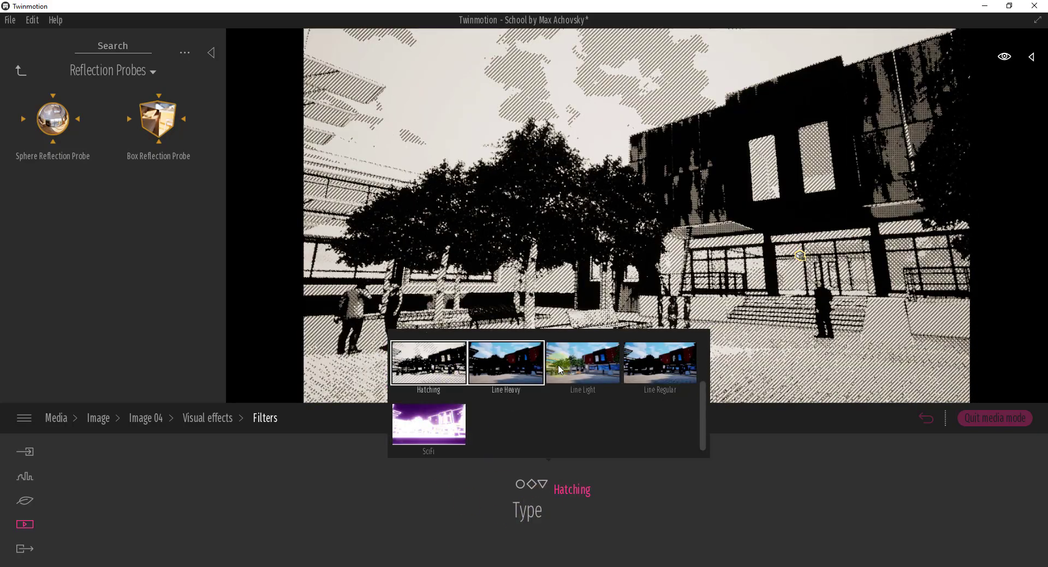
{"action": "left_click", "coordinate": [560, 370]}
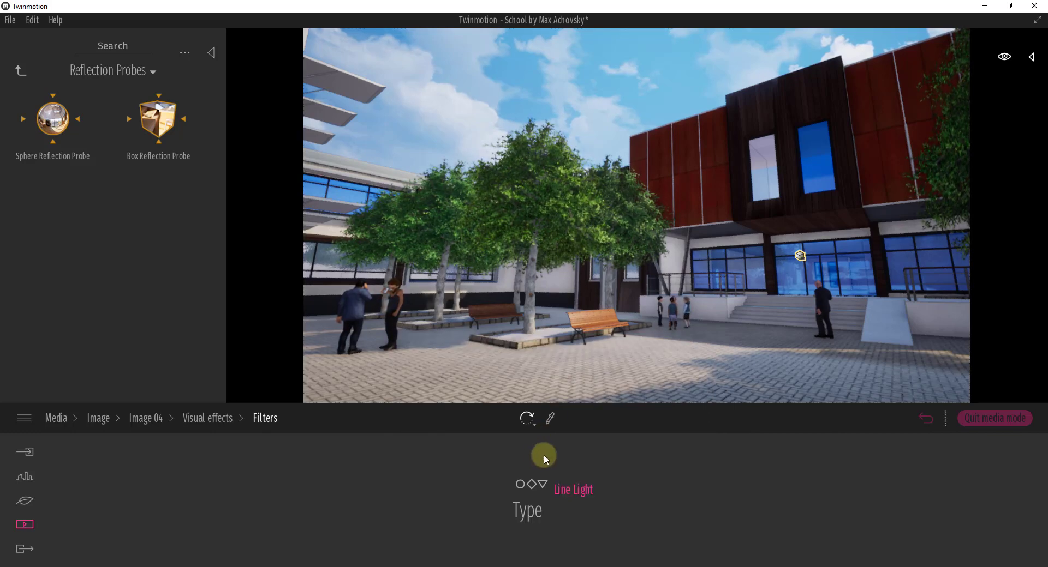
{"action": "left_click", "coordinate": [561, 493]}
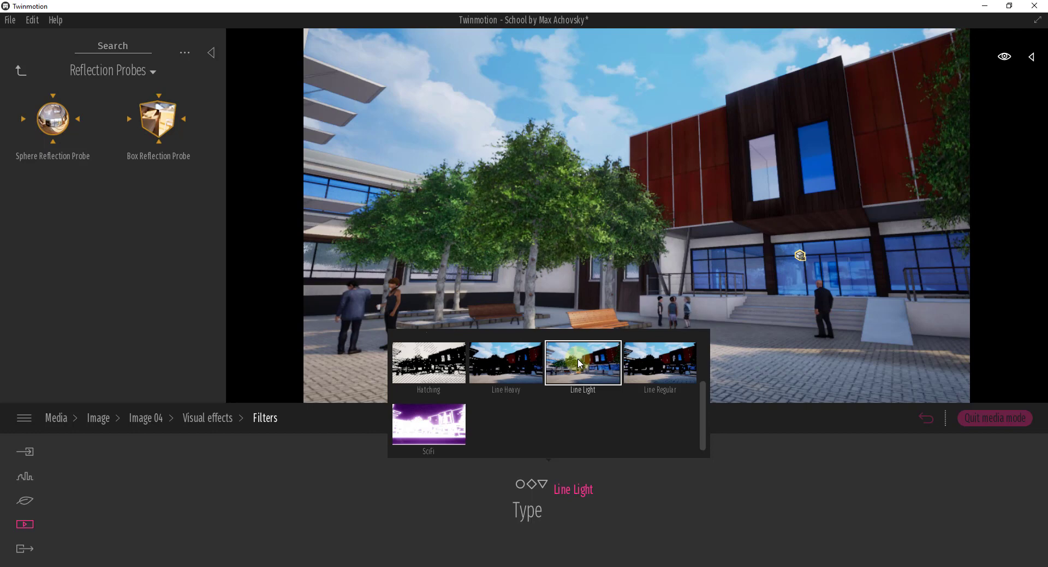
{"action": "left_click", "coordinate": [617, 502]}
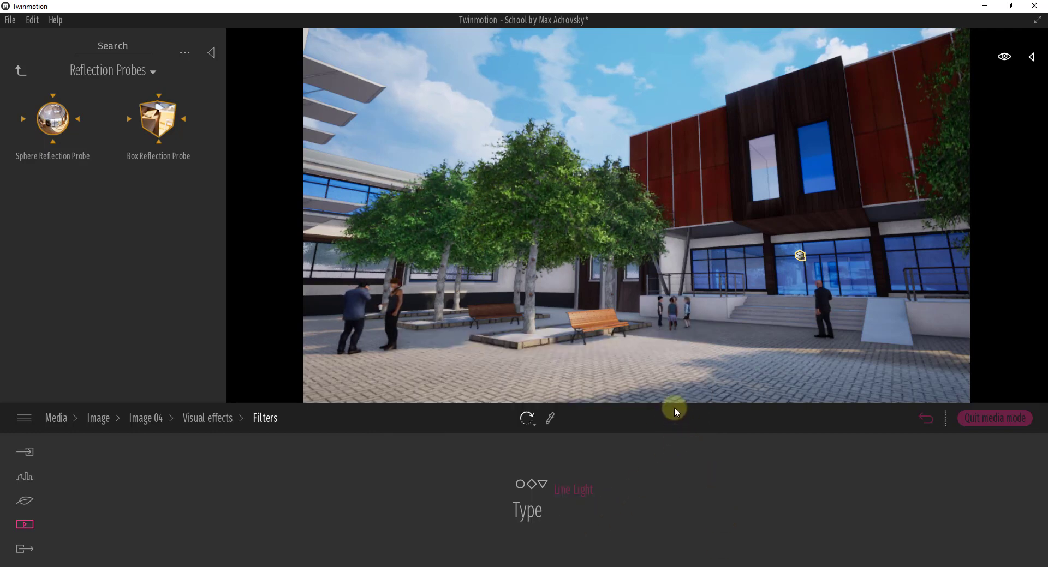
Try the Line Regular and Cross Stitch filters, then apply the Halftone Comic filter to the image
{"action": "left_click", "coordinate": [542, 486]}
{"action": "left_click", "coordinate": [647, 365]}
{"action": "scroll", "coordinate": [586, 356], "scroll_direction": "up", "scroll_amount": 2}
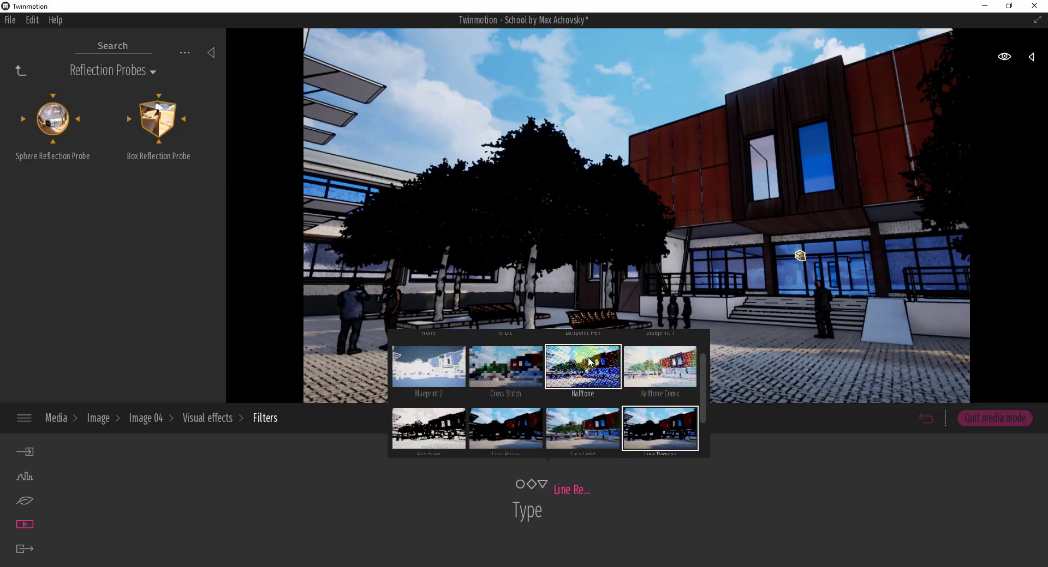
{"action": "left_click", "coordinate": [508, 373]}
{"action": "left_click", "coordinate": [628, 384]}
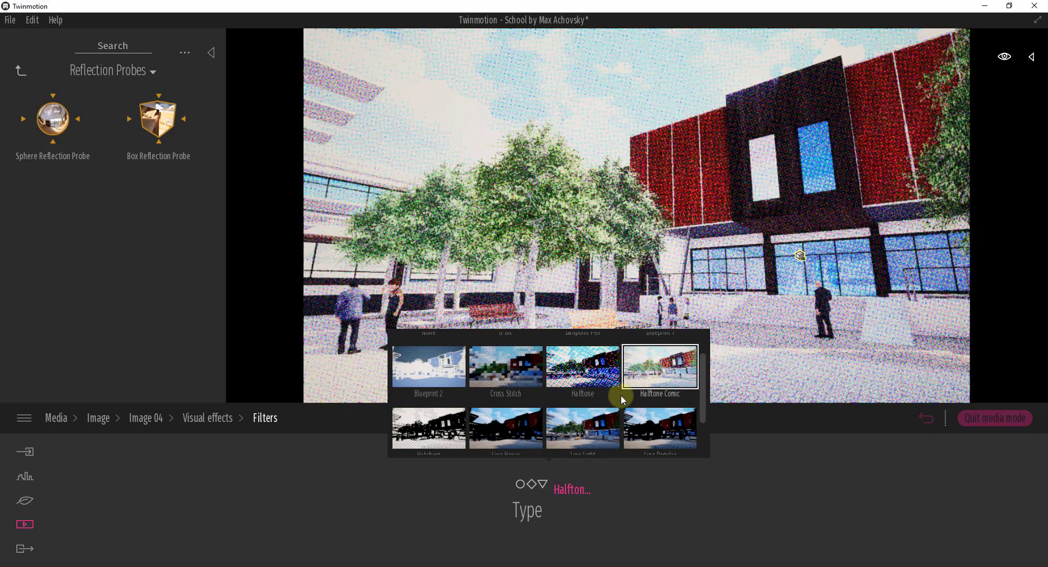
Try the Line Light and Line Regular filters on the courtyard image
{"action": "left_click", "coordinate": [587, 419]}
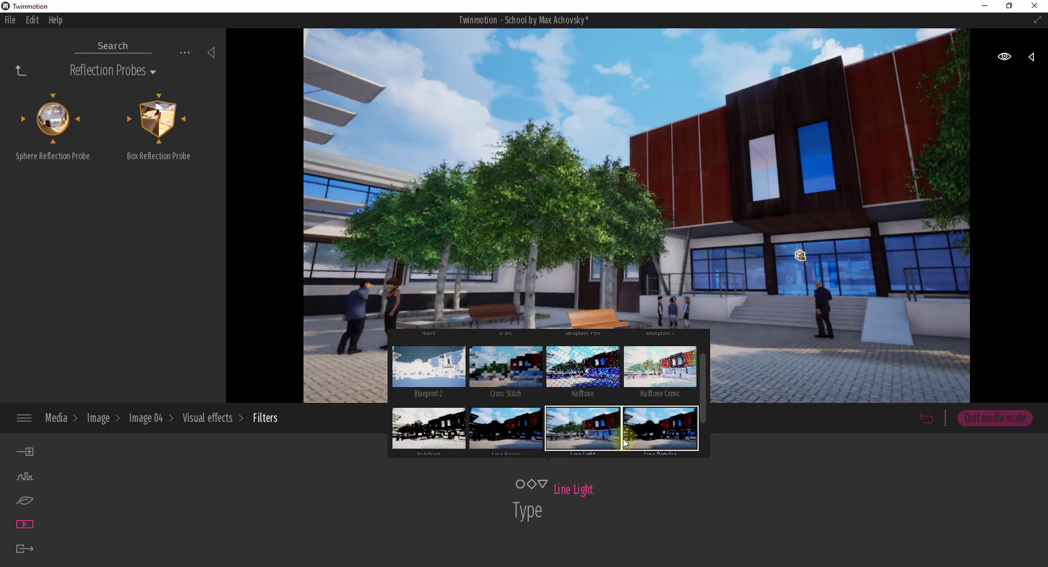
{"action": "left_click", "coordinate": [639, 440]}
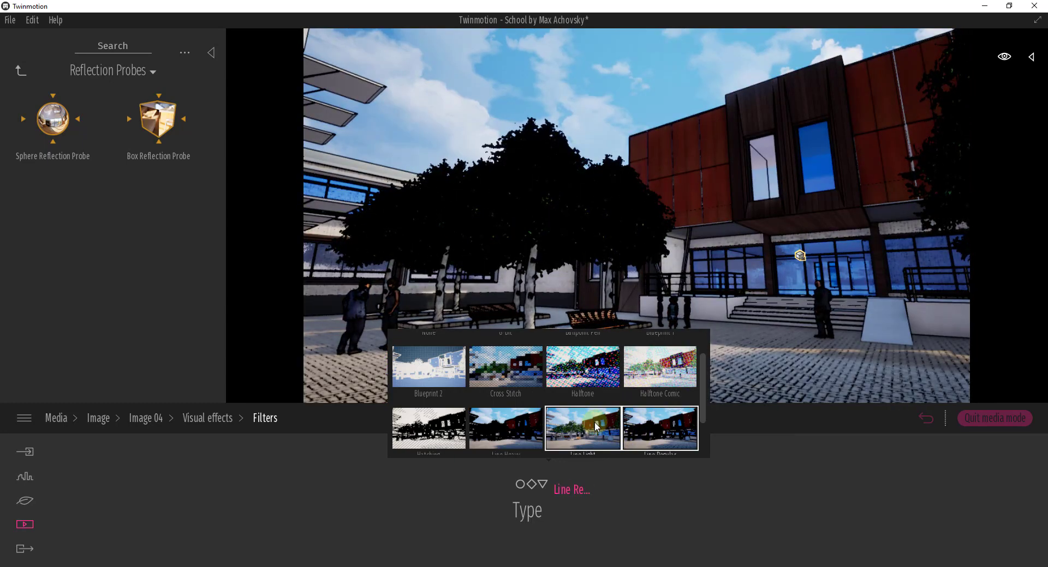
{"action": "scroll", "coordinate": [627, 417], "scroll_direction": "down", "scroll_amount": 1}
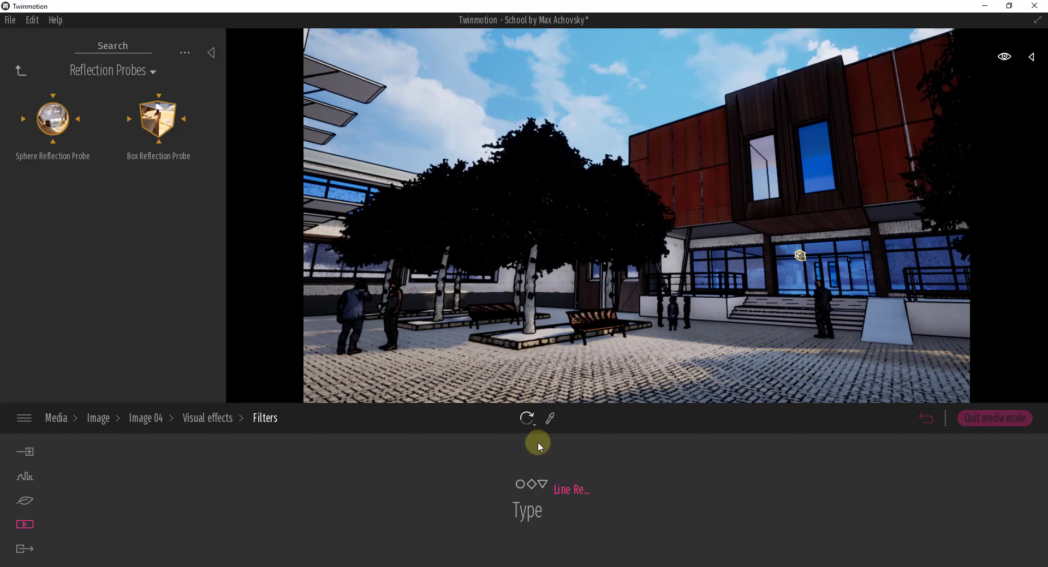
Remove the drawing filter from the image by setting the filter type to None
{"action": "left_click", "coordinate": [562, 489]}
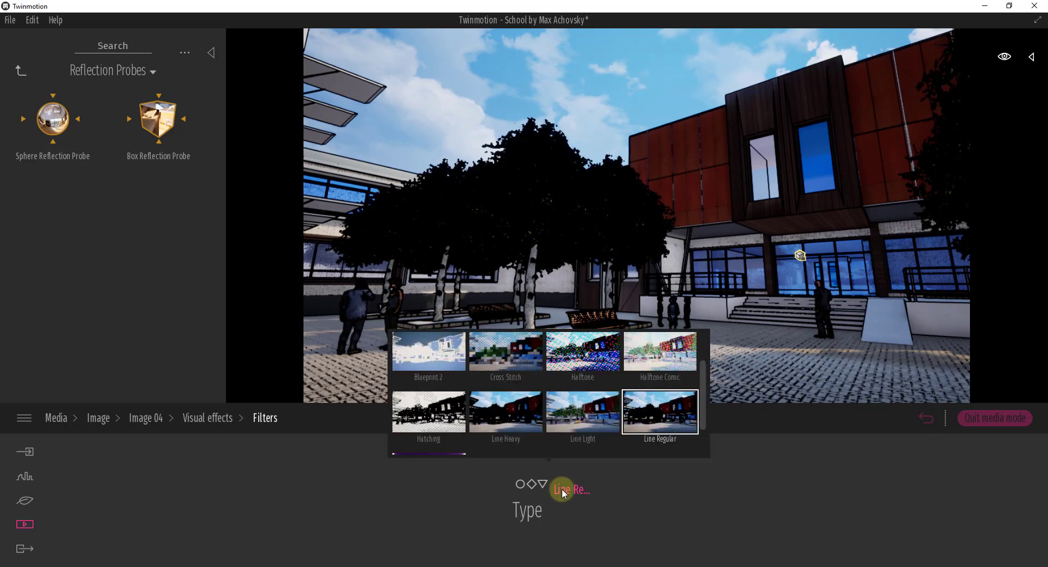
{"action": "left_click_drag", "start_coordinate": [702, 394], "coordinate": [704, 334]}
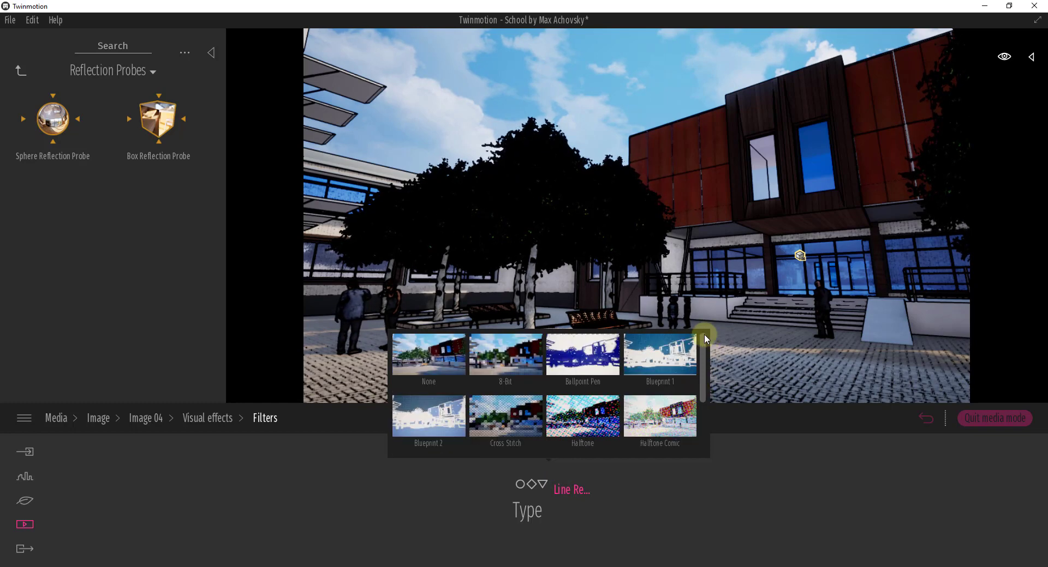
{"action": "left_click", "coordinate": [447, 351]}
{"action": "left_click", "coordinate": [615, 59]}
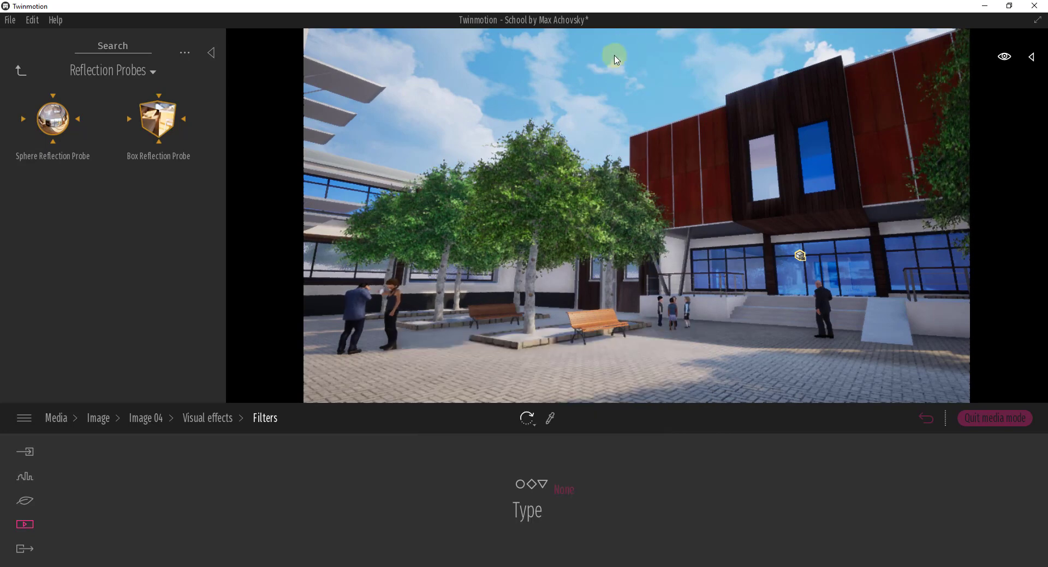
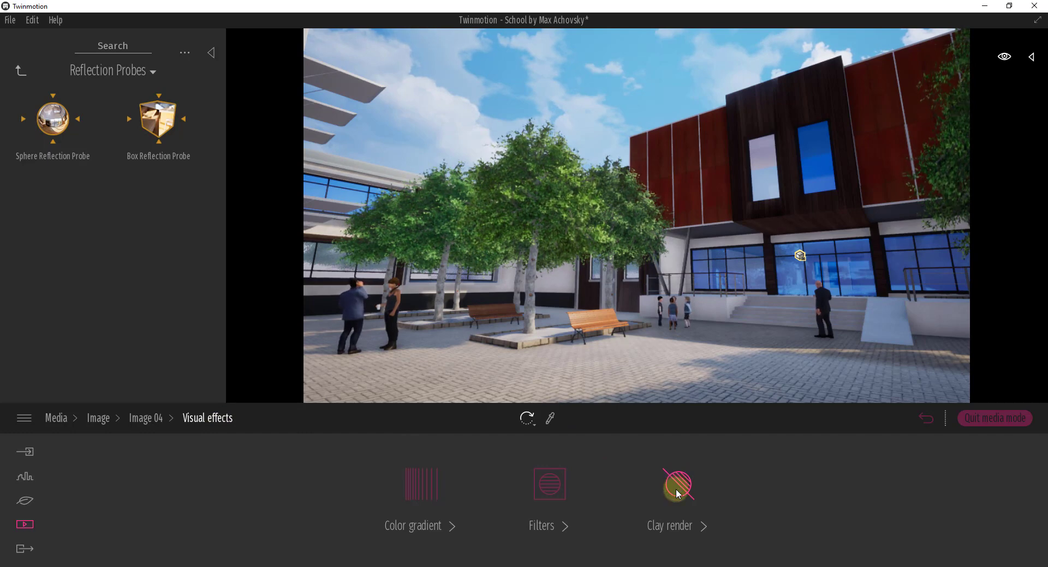
Enable the clay render effect for Image 04 and set its translucency to 59%
{"action": "left_click", "coordinate": [678, 494]}
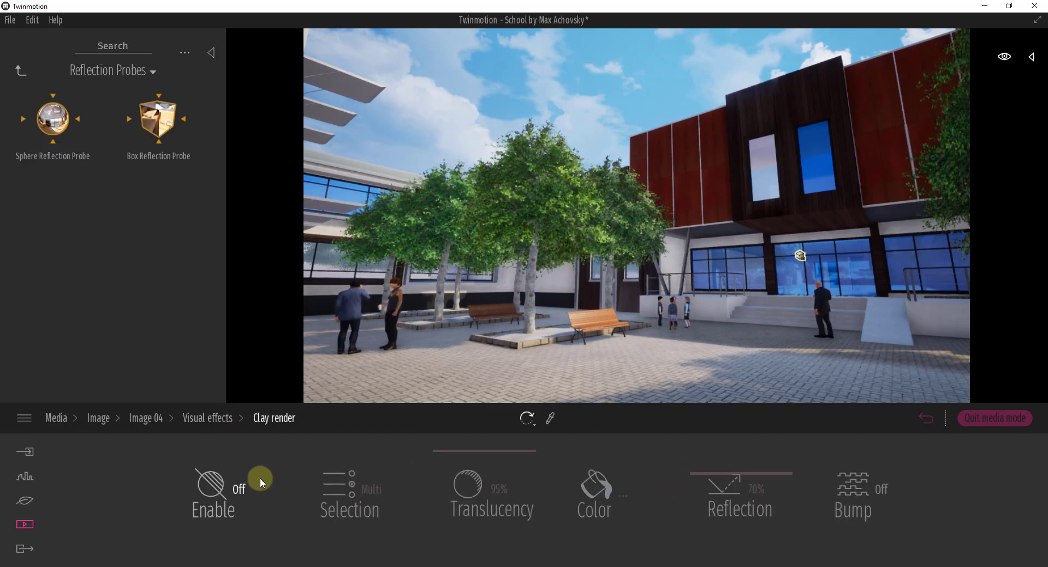
{"action": "left_click", "coordinate": [240, 490]}
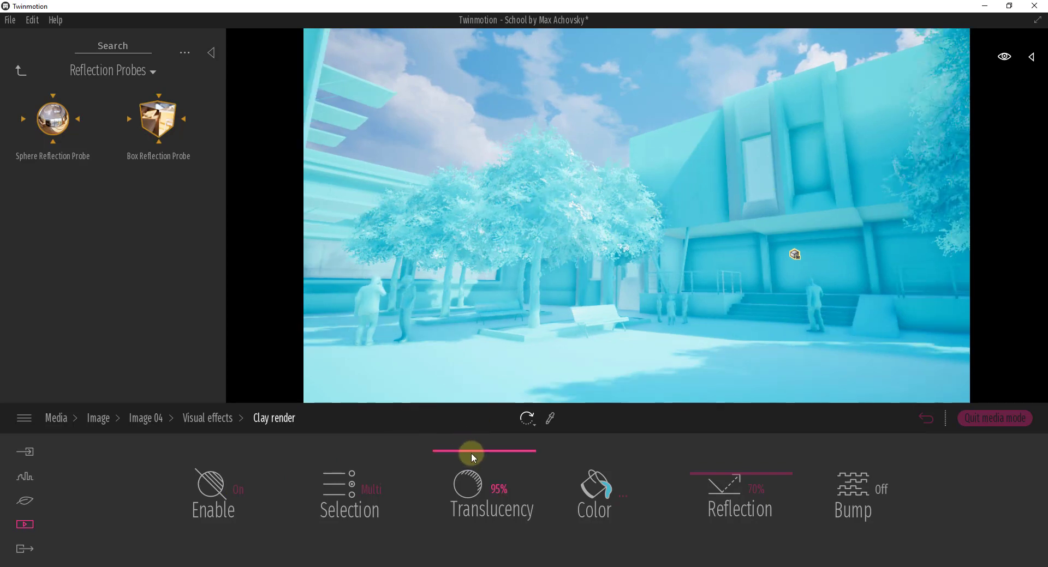
{"action": "left_click_drag", "start_coordinate": [507, 452], "coordinate": [514, 484]}
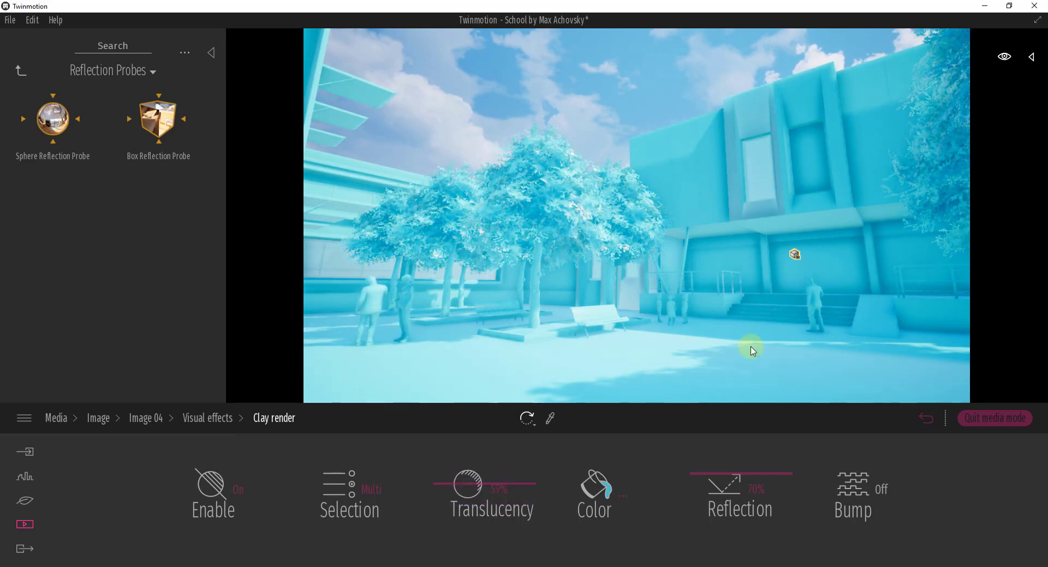
Adjust the color gradient settings of Image 04 while the clay render stays enabled
{"action": "left_click", "coordinate": [200, 420]}
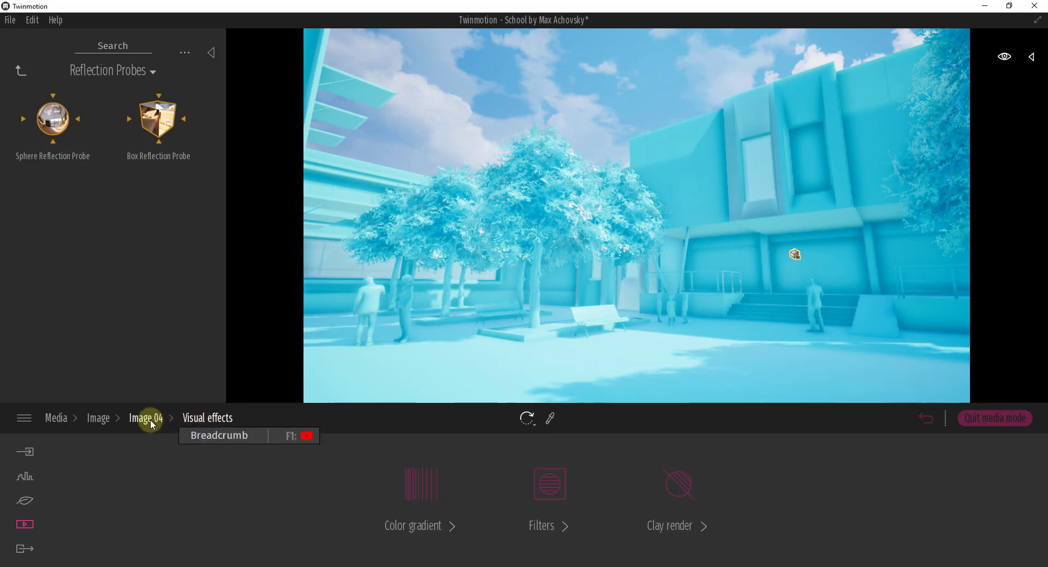
{"action": "left_click", "coordinate": [146, 419]}
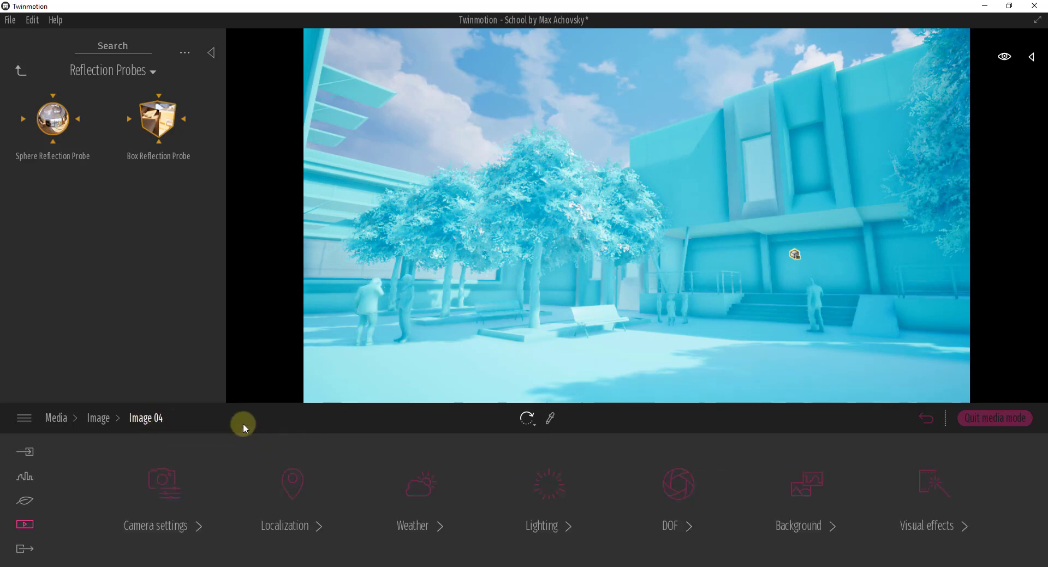
{"action": "left_click", "coordinate": [924, 486]}
{"action": "left_click", "coordinate": [413, 491]}
{"action": "left_click_drag", "start_coordinate": [670, 487], "coordinate": [668, 496]}
{"action": "left_click", "coordinate": [584, 483]}
{"action": "left_click_drag", "start_coordinate": [516, 489], "coordinate": [524, 481]}
{"action": "left_click", "coordinate": [207, 418]}
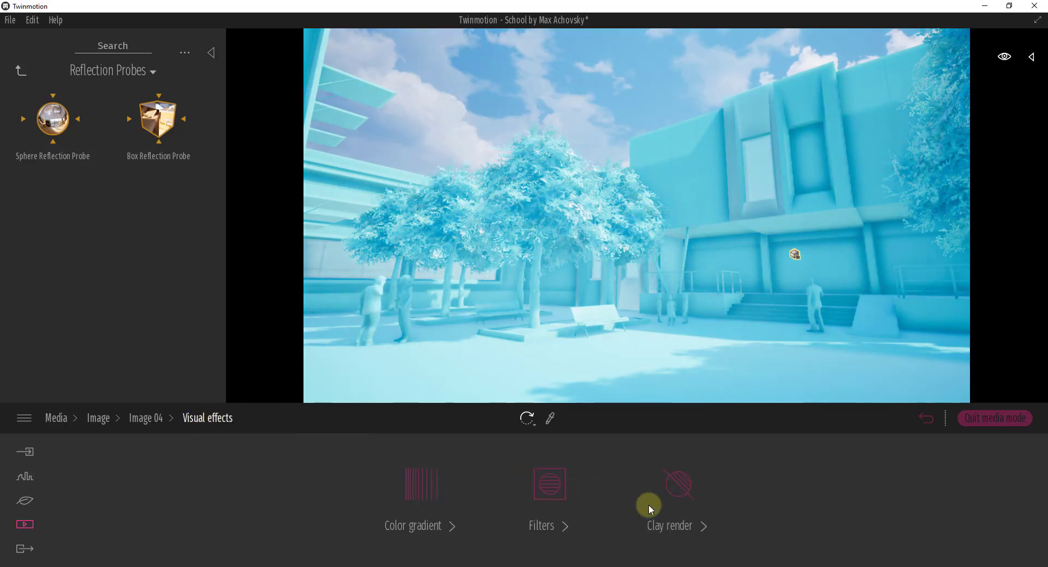
Set the clay render's translucency to 55% and its color to the neutral gray 919694
{"action": "left_click", "coordinate": [684, 491]}
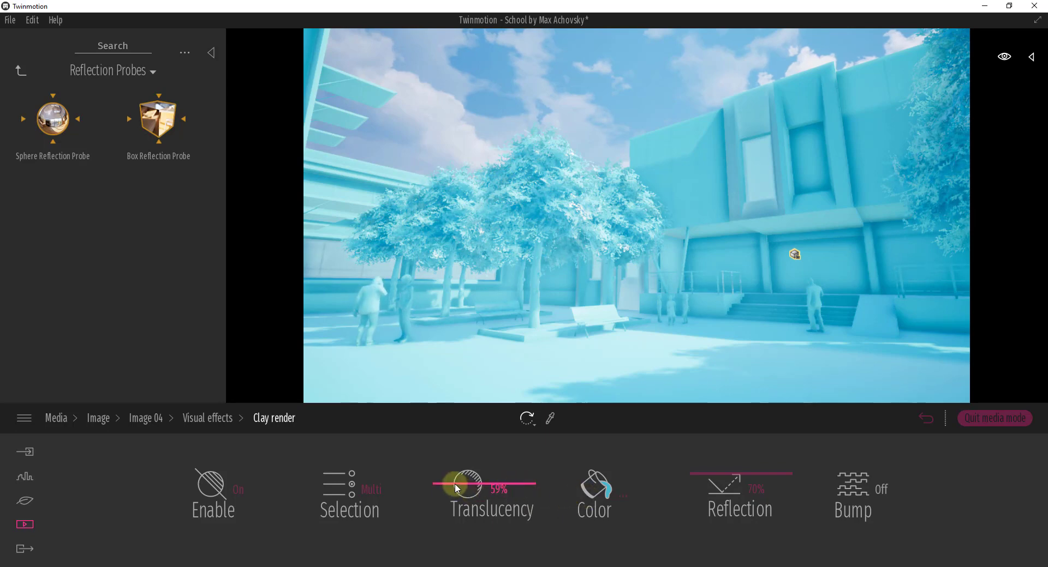
{"action": "left_click", "coordinate": [581, 491]}
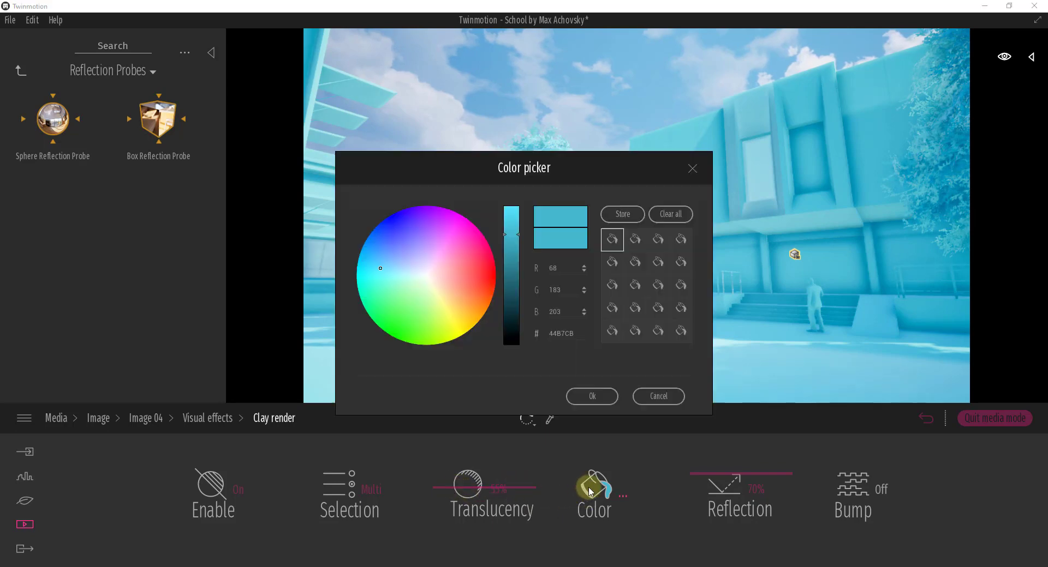
{"action": "left_click", "coordinate": [425, 277]}
{"action": "mouse_move", "coordinate": [510, 257]}
{"action": "left_mouse_down"}
{"action": "mouse_move", "coordinate": [509, 273]}
{"action": "mouse_move", "coordinate": [509, 254]}
{"action": "mouse_move", "coordinate": [509, 263]}
{"action": "left_mouse_up"}
{"action": "left_click", "coordinate": [581, 398]}
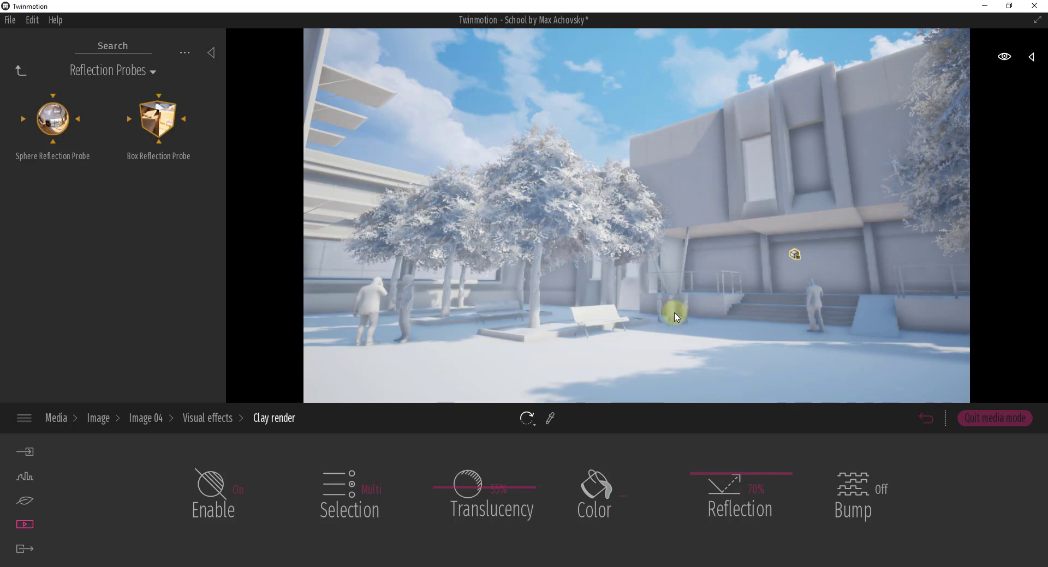
Exclude Vegetation and Characters from the clay render selection
{"action": "left_click", "coordinate": [369, 497]}
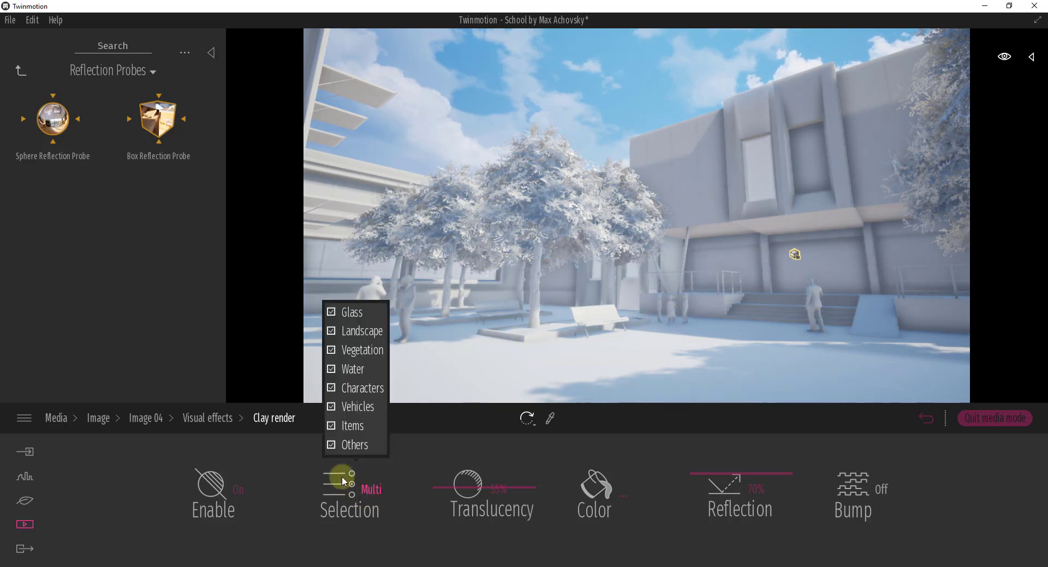
{"action": "left_click", "coordinate": [332, 351]}
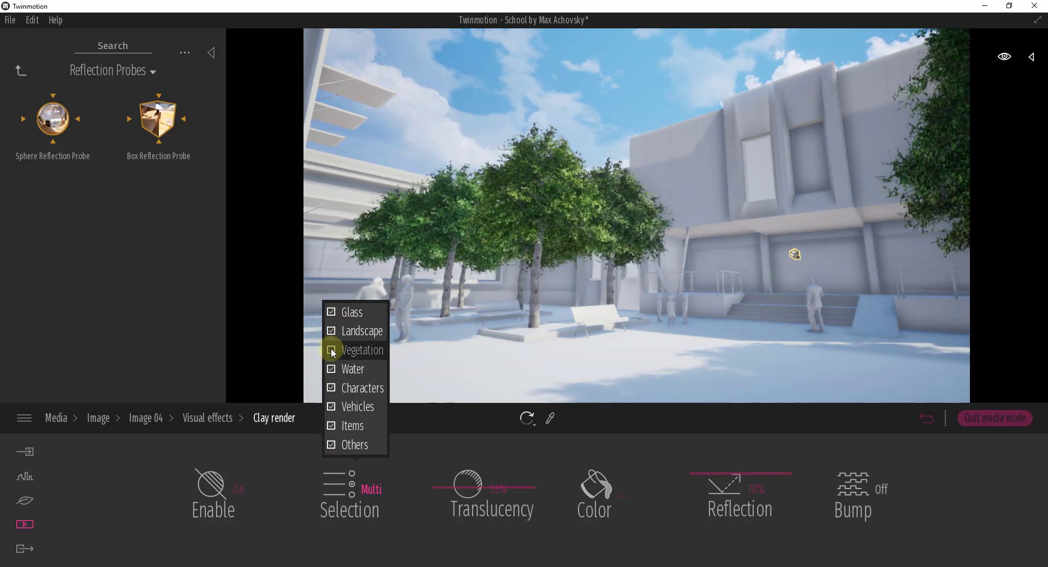
{"action": "left_click", "coordinate": [332, 388]}
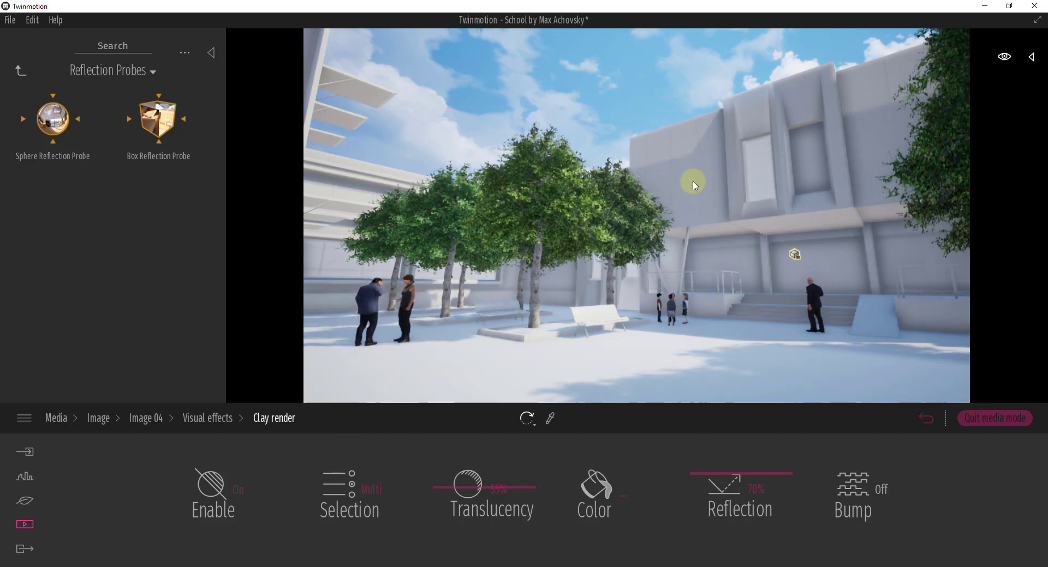
Include Characters and Vegetation in the clay render selection again
{"action": "left_click", "coordinate": [373, 494]}
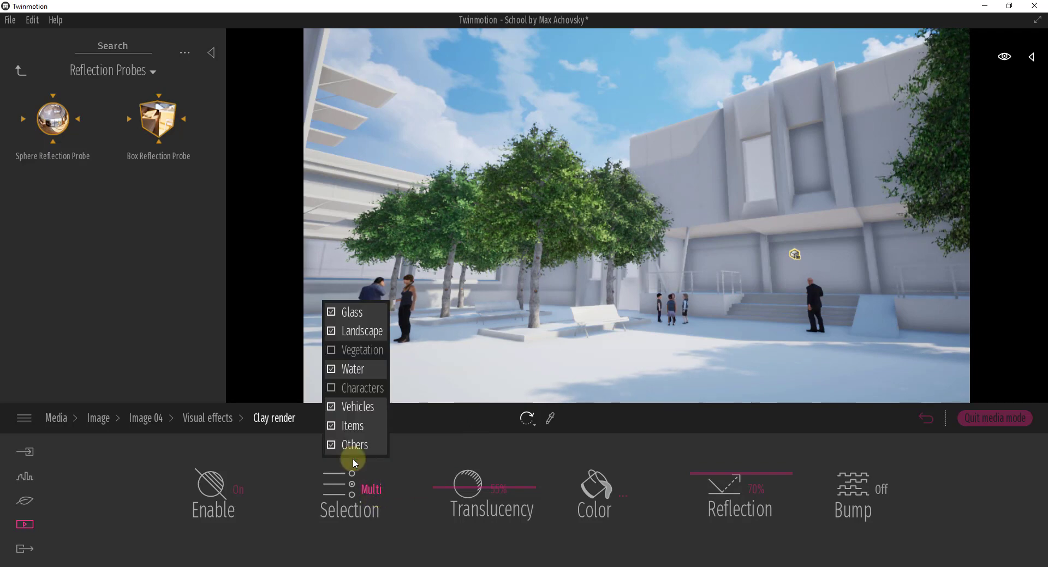
{"action": "left_click", "coordinate": [331, 387]}
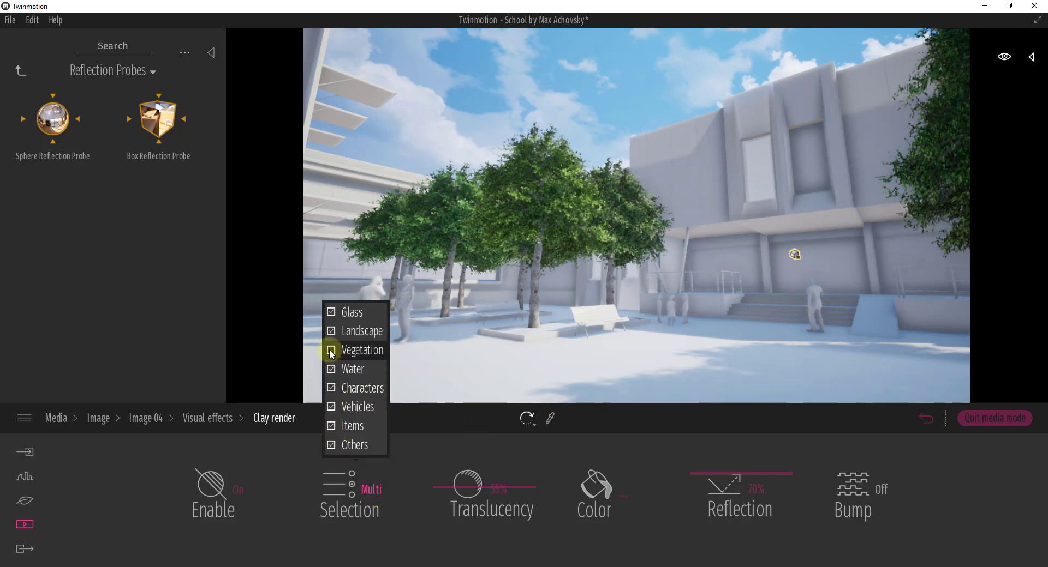
{"action": "left_click", "coordinate": [331, 352]}
Limit the clay render to Vegetation by excluding Others, Items, Vehicles, Characters, Water, Landscape and Glass
{"action": "left_click", "coordinate": [331, 446]}
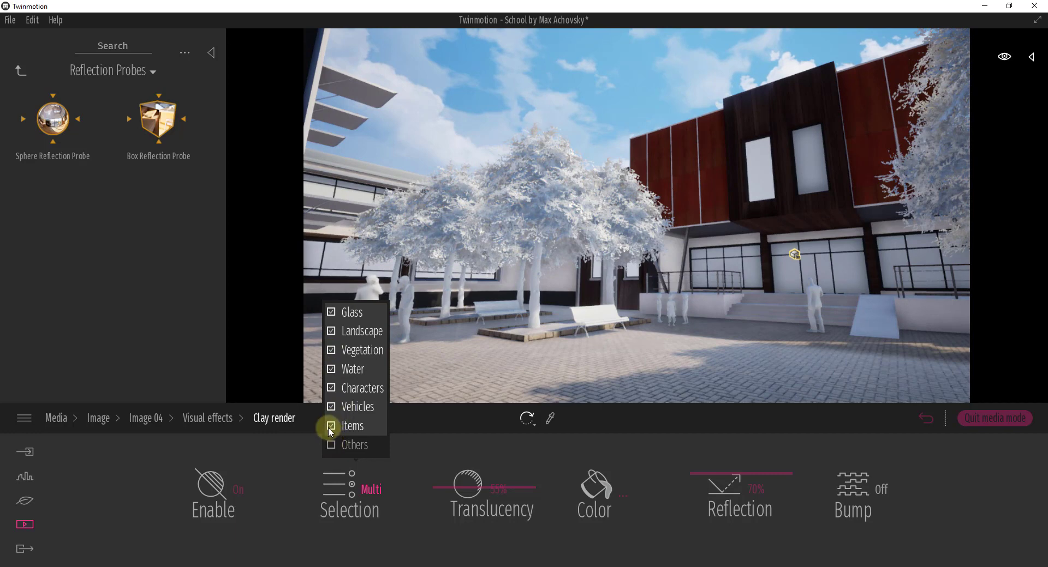
{"action": "left_click", "coordinate": [330, 426]}
{"action": "left_click", "coordinate": [331, 407]}
{"action": "left_click", "coordinate": [331, 388]}
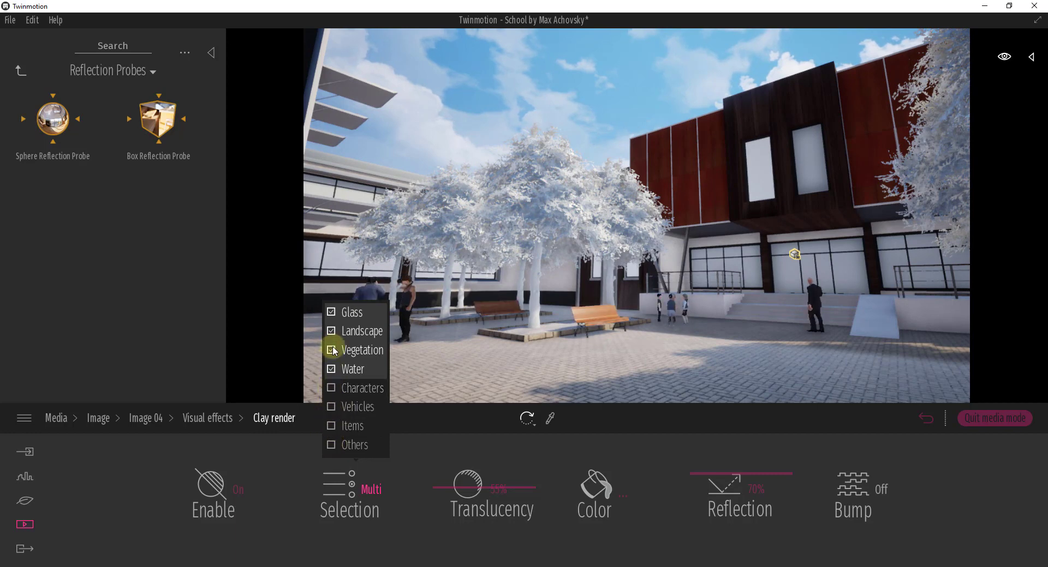
{"action": "left_click", "coordinate": [331, 370]}
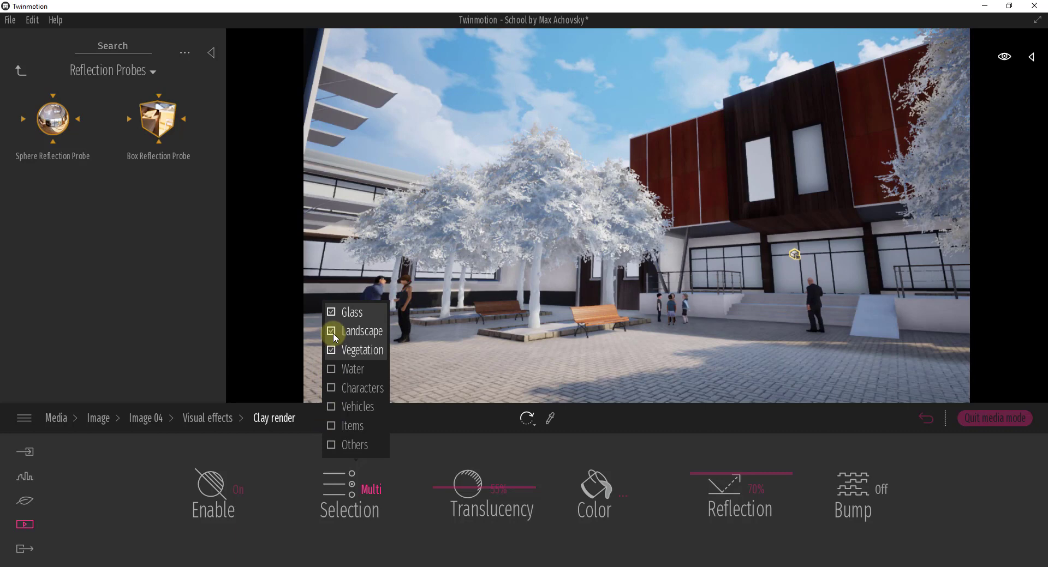
{"action": "left_click", "coordinate": [330, 330]}
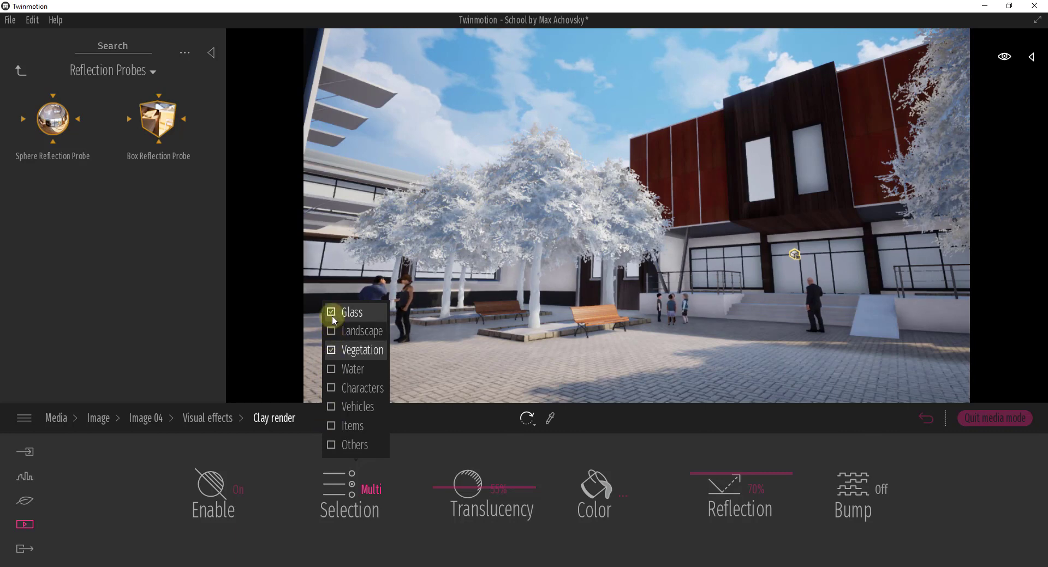
{"action": "left_click", "coordinate": [330, 312]}
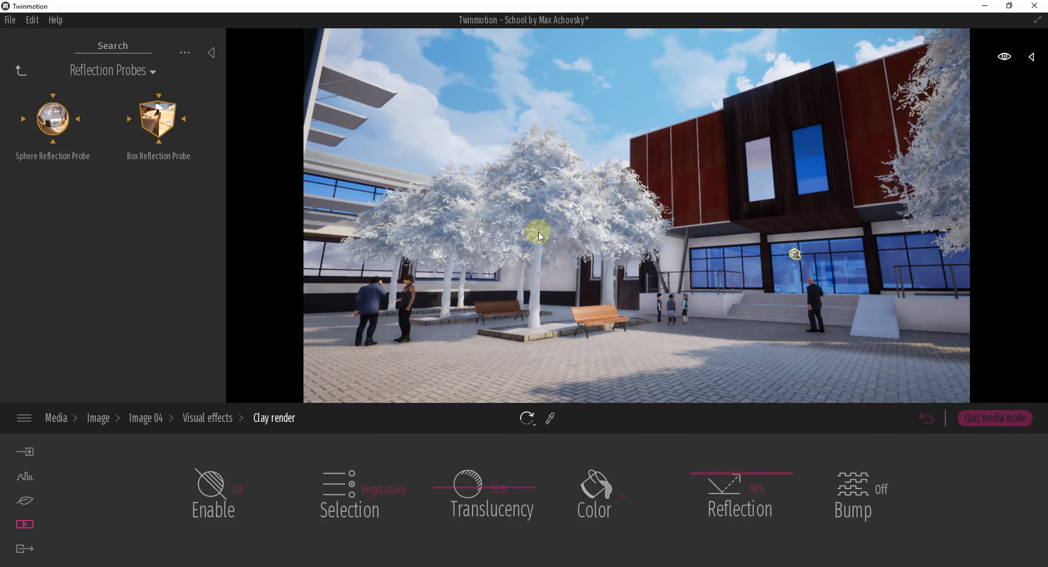
Change the clay render color of the vegetation to the bright red EA0108
{"action": "left_click", "coordinate": [602, 493]}
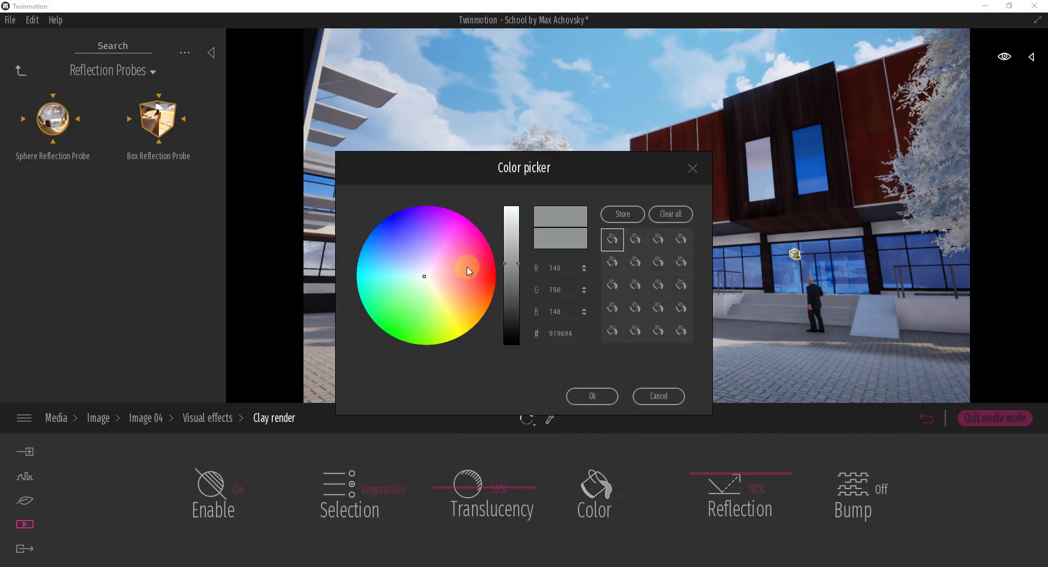
{"action": "left_click", "coordinate": [489, 274]}
{"action": "left_click_drag", "start_coordinate": [511, 263], "coordinate": [509, 218]}
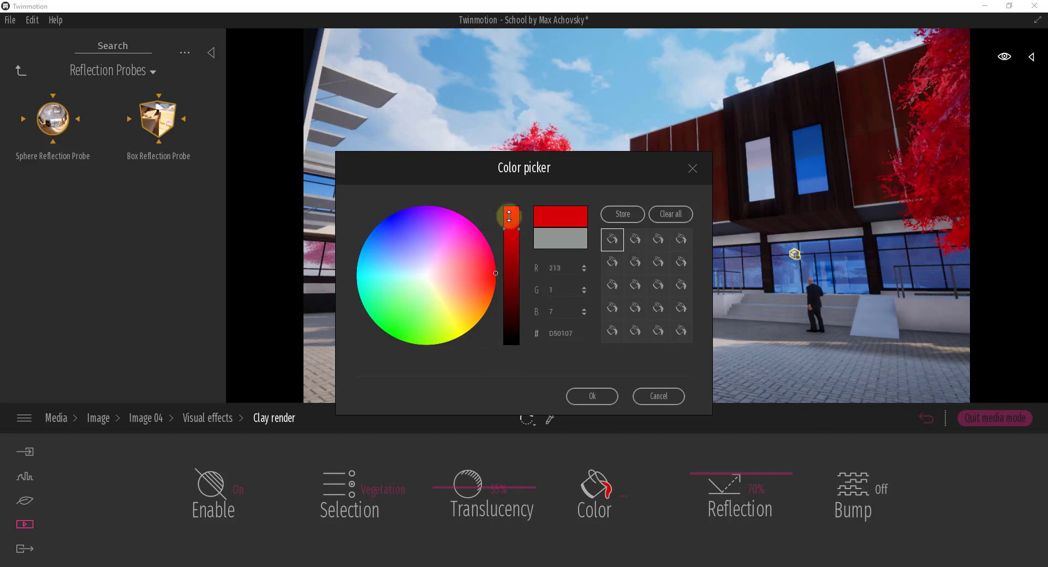
{"action": "left_click", "coordinate": [593, 396]}
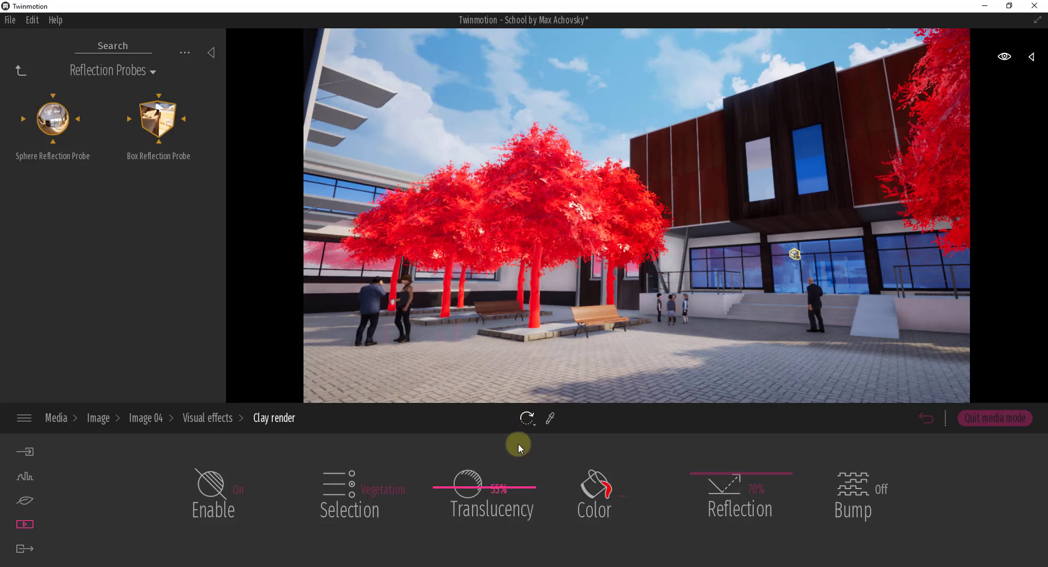
Extend the clay render selection to Others, Items, Vehicles, Characters, Water, Landscape and Glass
{"action": "left_click", "coordinate": [341, 489]}
{"action": "left_click", "coordinate": [331, 445]}
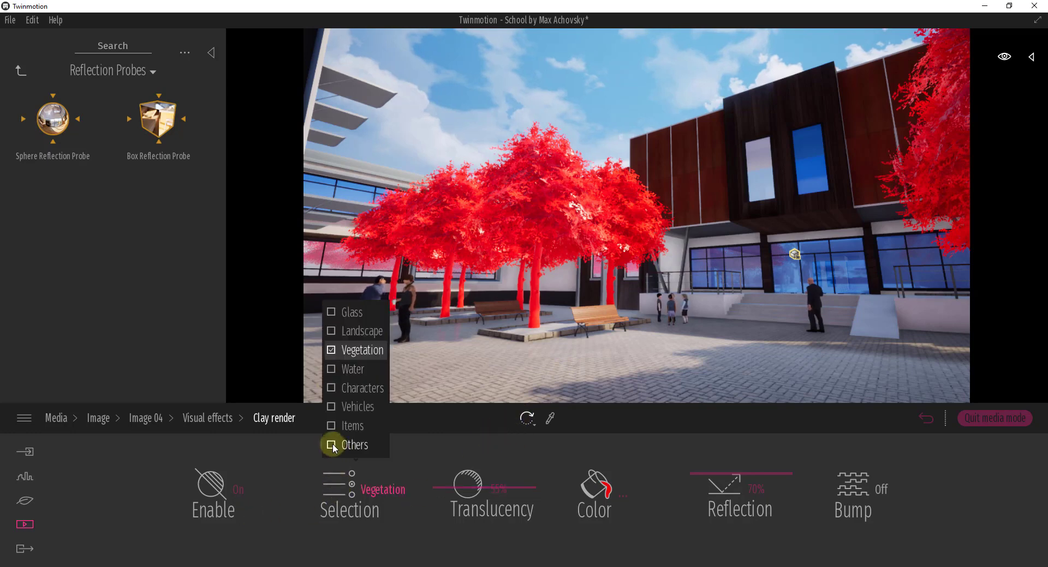
{"action": "left_click", "coordinate": [331, 426]}
{"action": "left_click", "coordinate": [331, 407]}
{"action": "left_click", "coordinate": [330, 388]}
{"action": "left_click", "coordinate": [330, 369]}
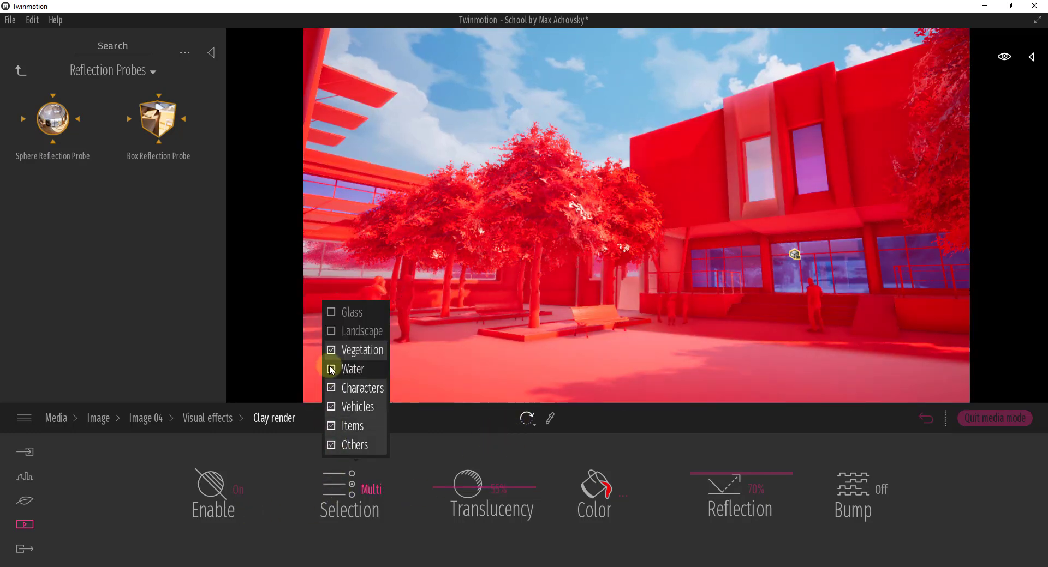
{"action": "left_click", "coordinate": [332, 331]}
{"action": "left_click", "coordinate": [331, 312]}
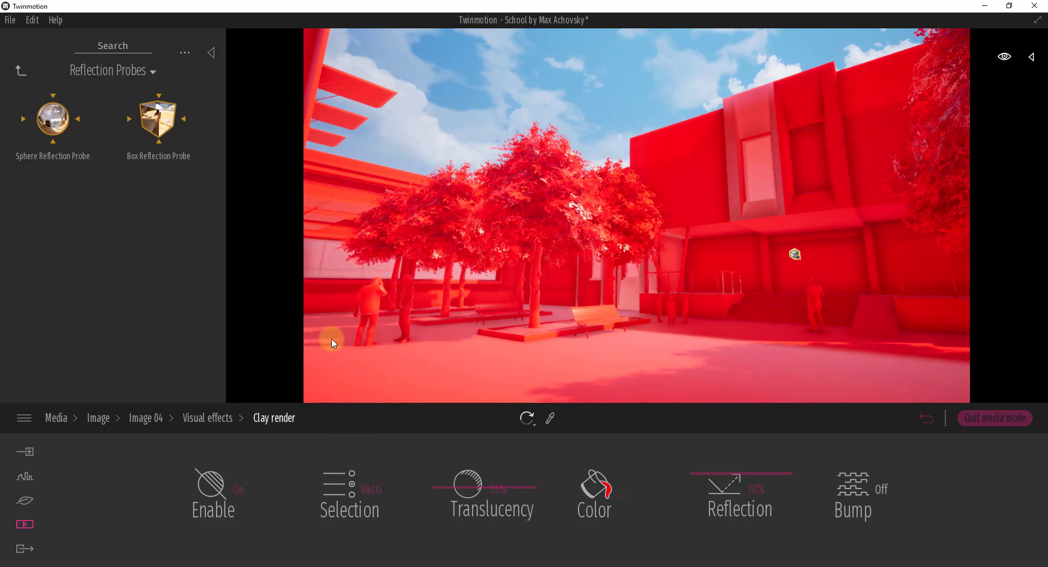
Set the clay render color to the gray 707070 and raise its reflection to 100%
{"action": "left_click", "coordinate": [626, 499]}
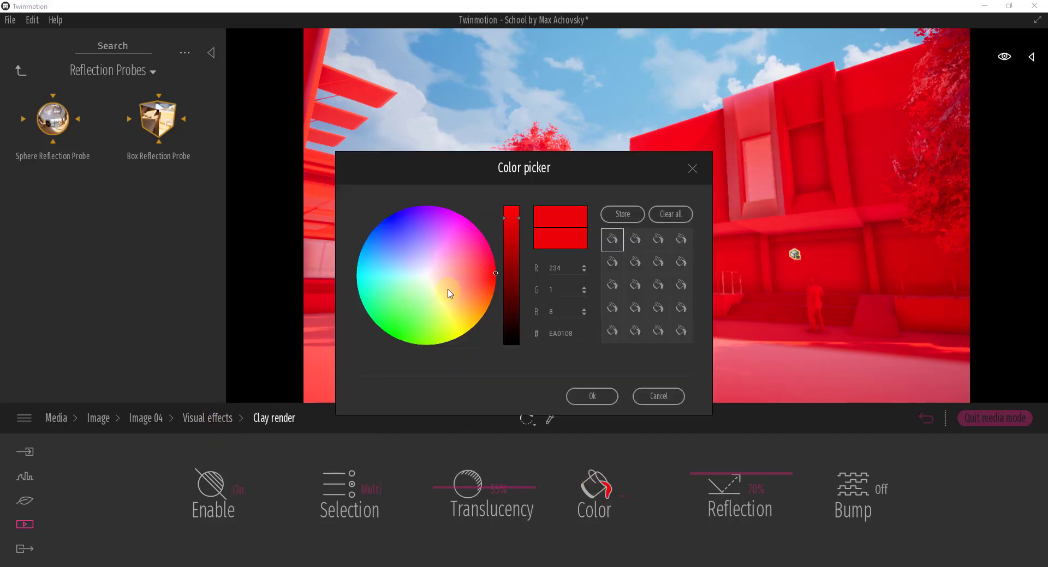
{"action": "left_click", "coordinate": [427, 276]}
{"action": "left_click_drag", "start_coordinate": [518, 274], "coordinate": [509, 323]}
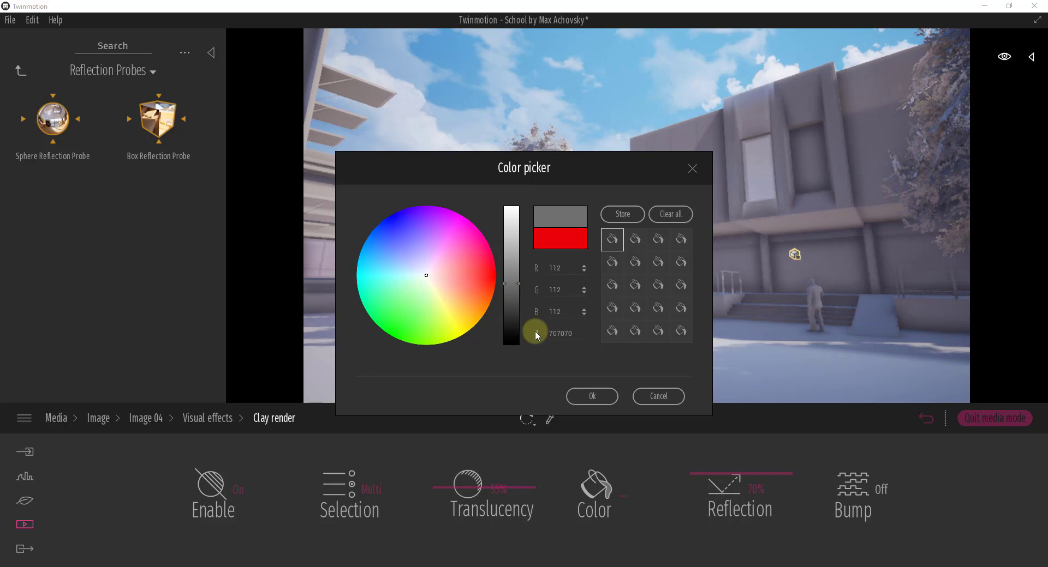
{"action": "left_click", "coordinate": [579, 396]}
{"action": "left_click_drag", "start_coordinate": [761, 479], "coordinate": [786, 439]}
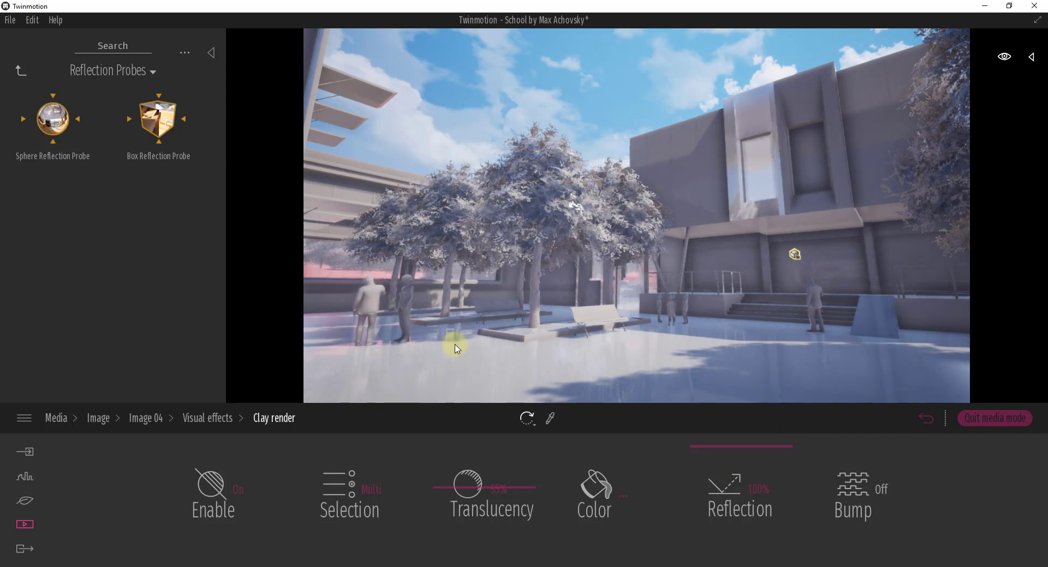
Lower the clay render's reflection to 70% and turn its bump on
{"action": "left_click_drag", "start_coordinate": [773, 469], "coordinate": [788, 474]}
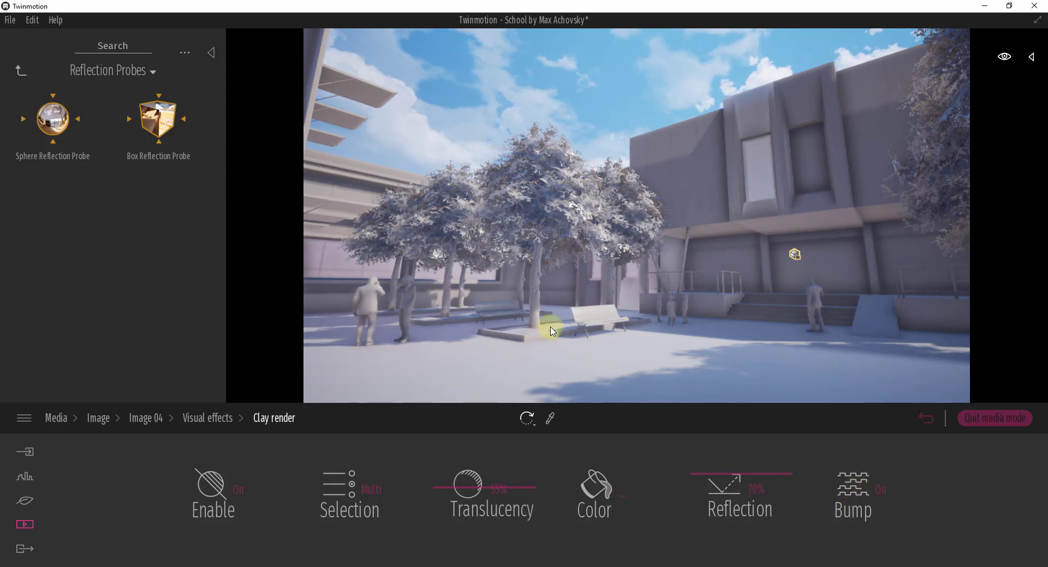
Examine the clay render's bump detail up close on the tree trunks, then review the whole courtyard
{"action": "key", "text": "Up"}
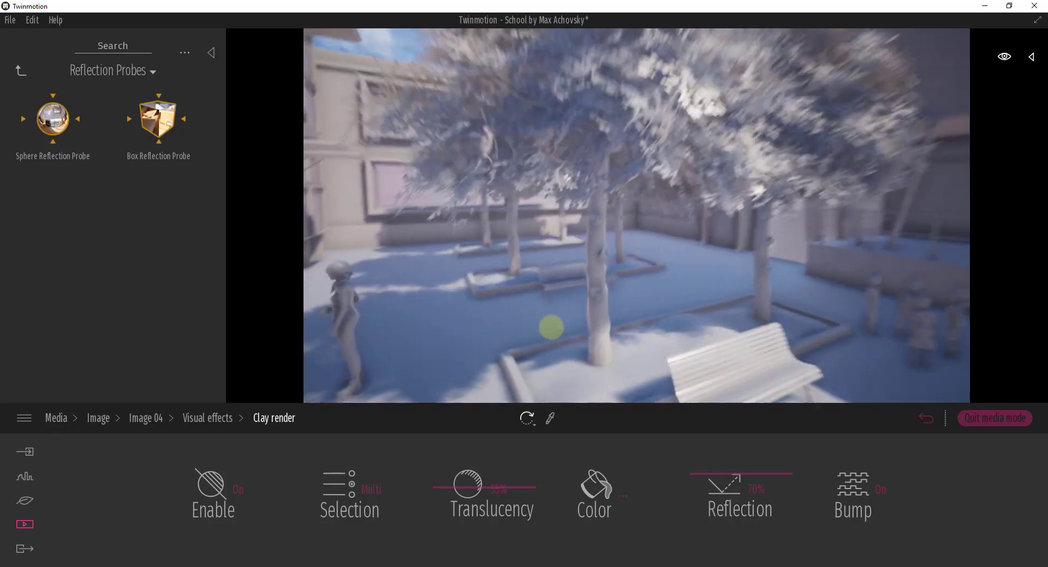
{"action": "key", "text": "Up"}
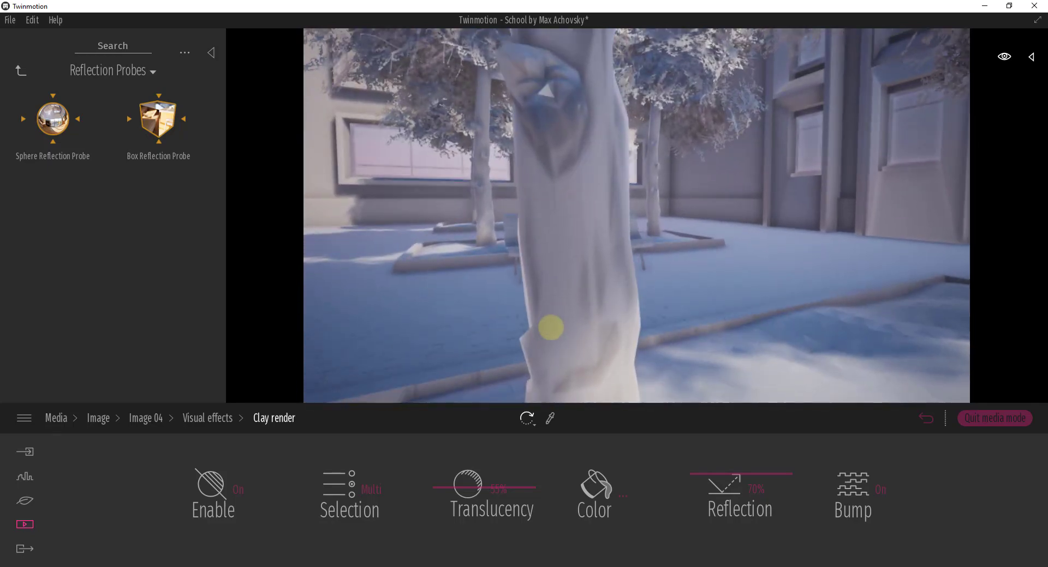
{"action": "key", "text": "Up"}
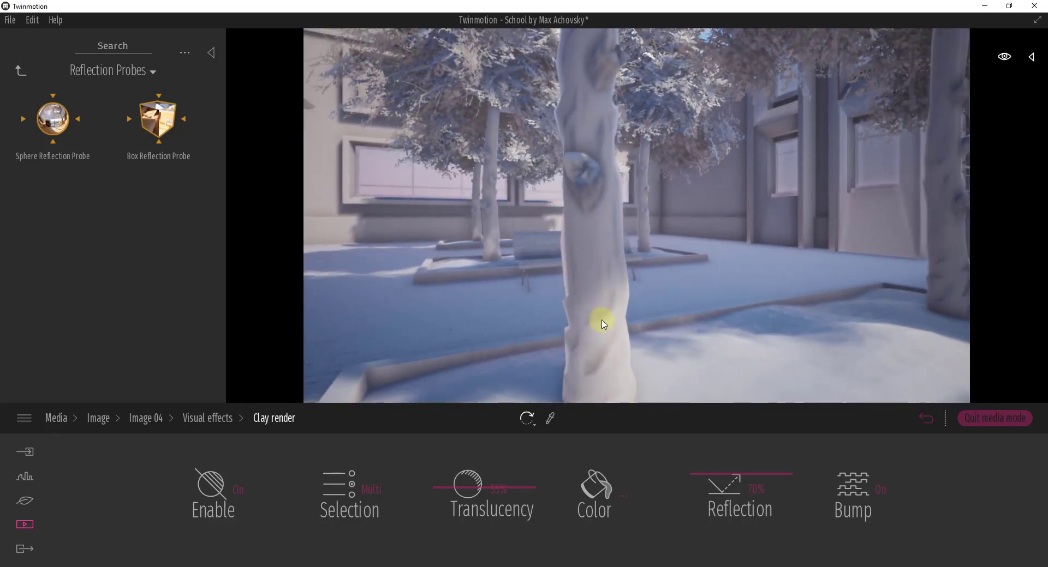
{"action": "key", "text": "Up"}
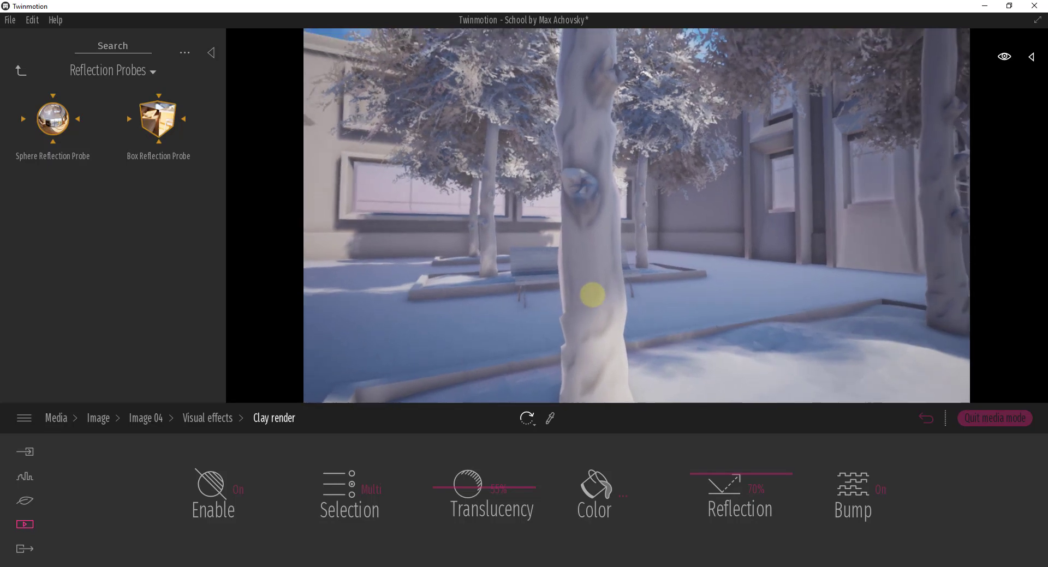
{"action": "key", "text": "Down"}
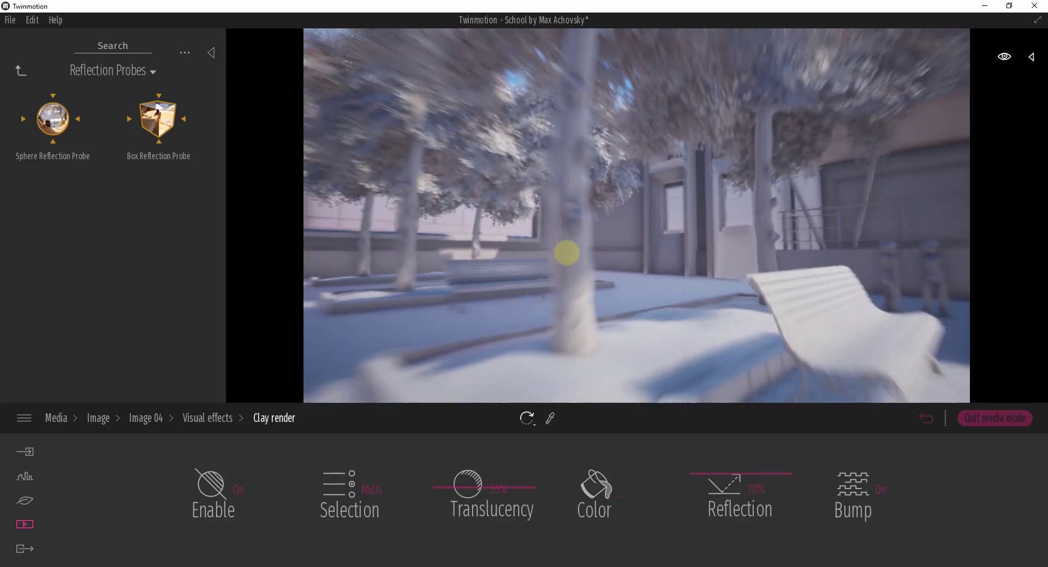
{"action": "key", "text": "Up"}
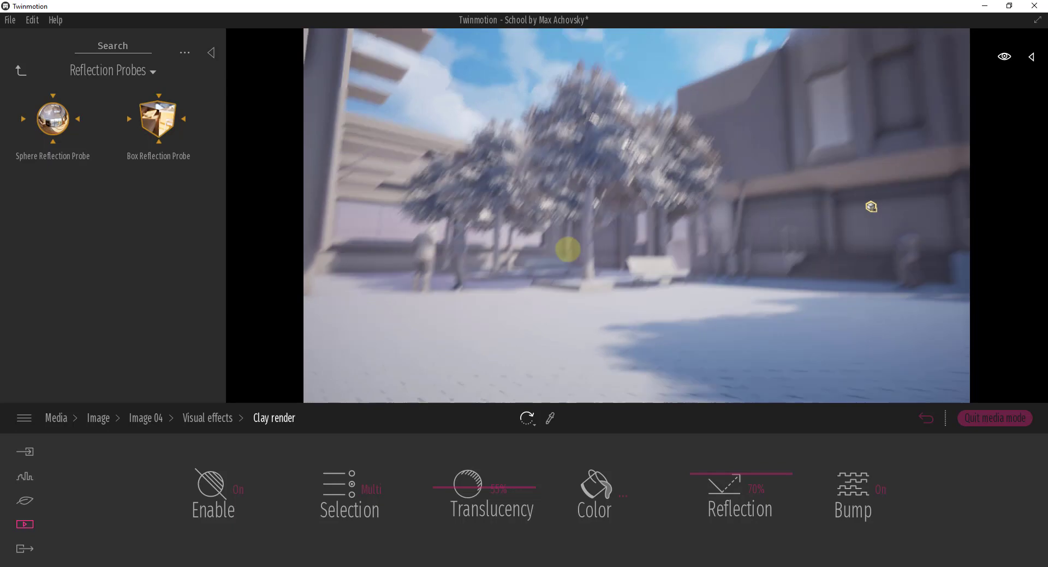
{"action": "key", "text": "Up"}
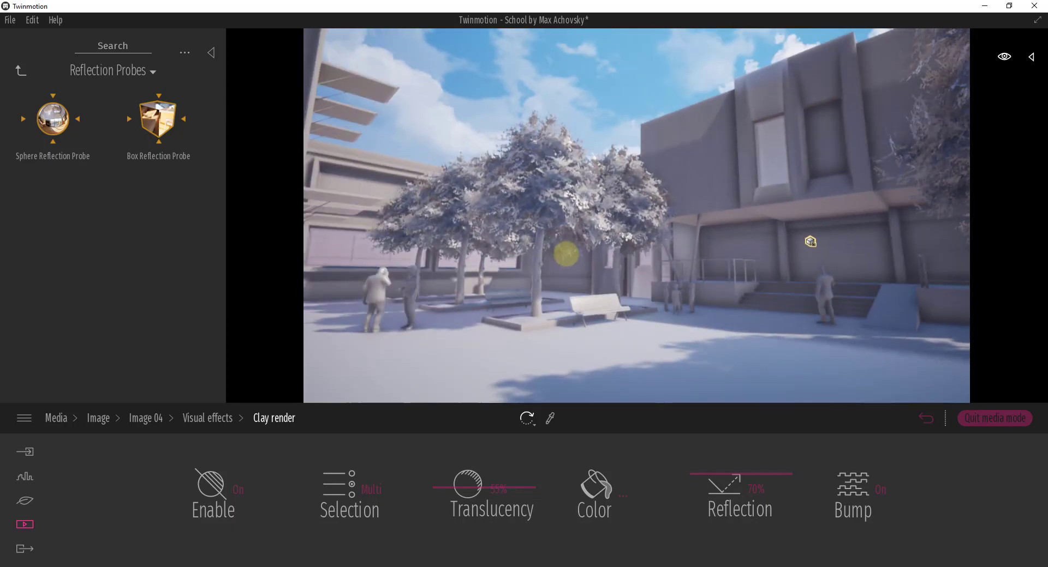
{"action": "key", "text": "Up"}
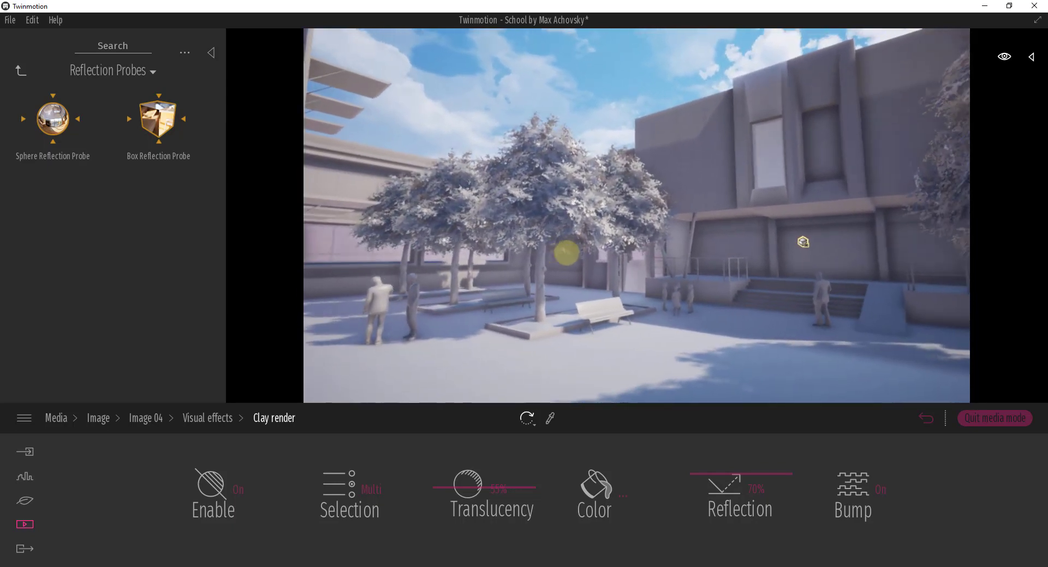
{"action": "key", "text": "Up"}
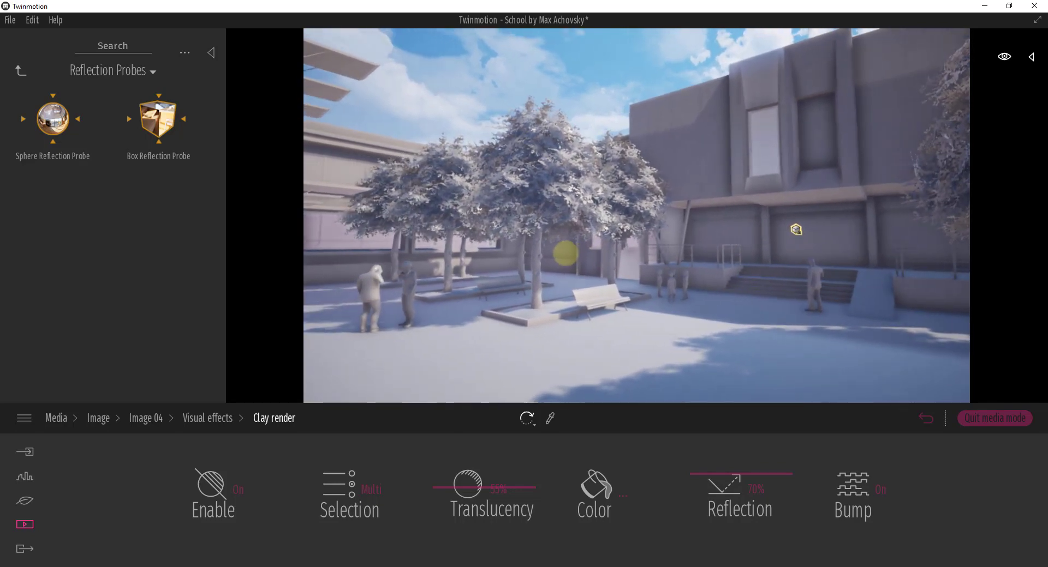
{"action": "key", "text": "Up"}
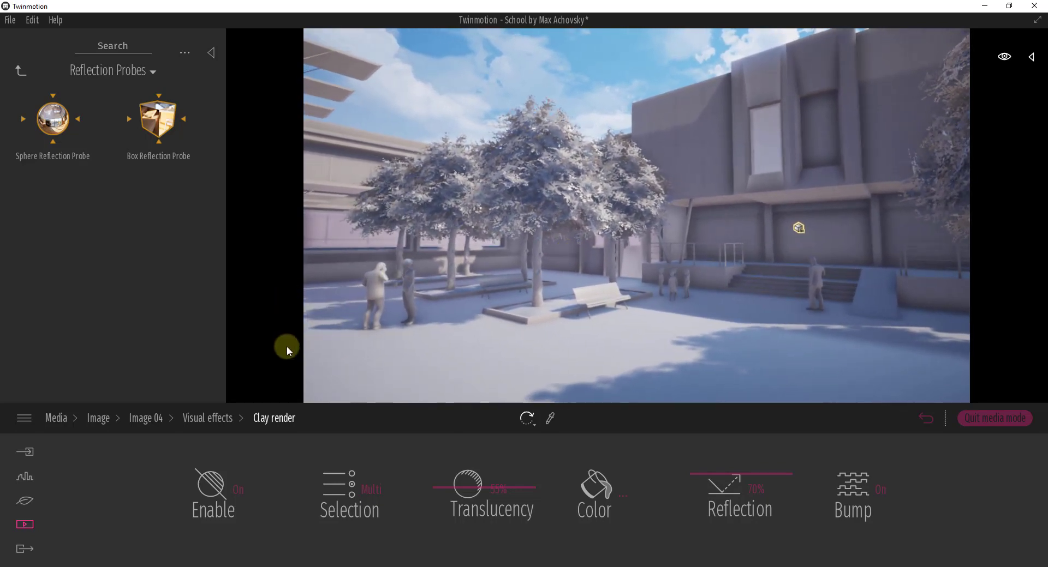
Lighten the clay render color to the gray 909090
{"action": "left_click", "coordinate": [606, 498]}
{"action": "left_click_drag", "start_coordinate": [510, 306], "coordinate": [512, 264]}
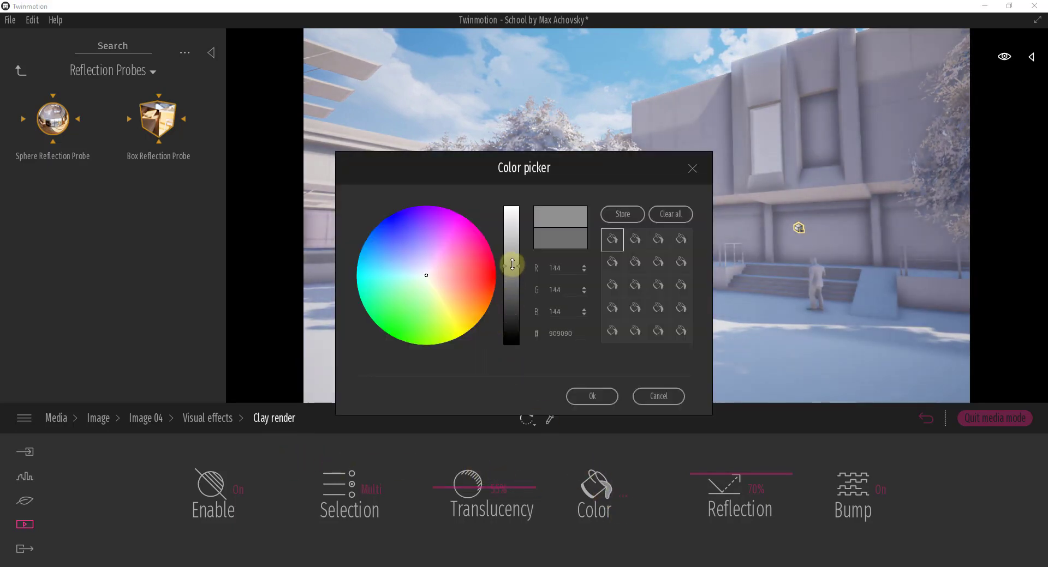
{"action": "left_click", "coordinate": [588, 398]}
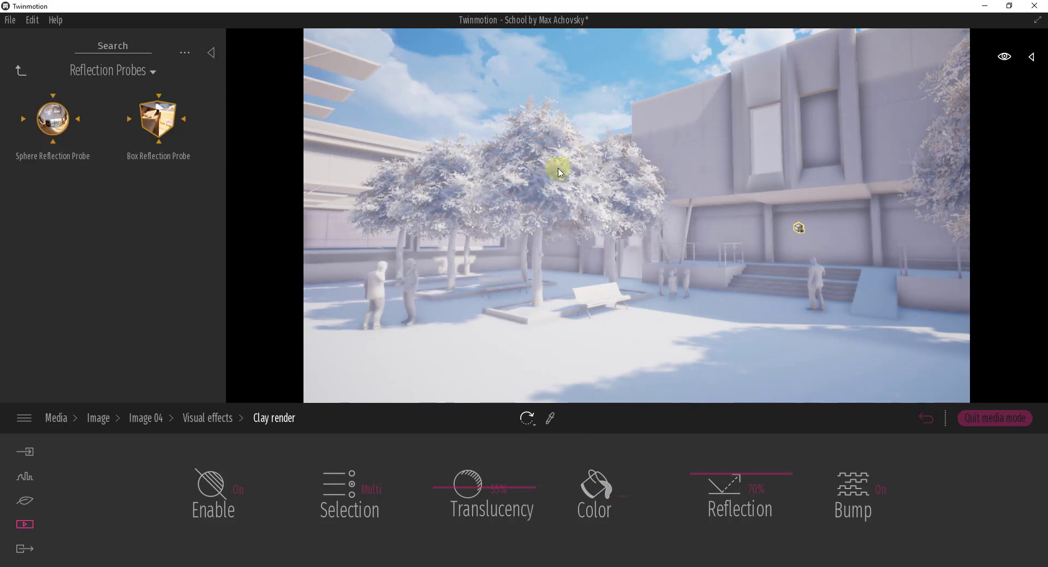
Try the Line Light filter on the clay-rendered image and settle on Line Regular
{"action": "left_click", "coordinate": [215, 422]}
{"action": "left_click", "coordinate": [536, 484]}
{"action": "left_click", "coordinate": [536, 483]}
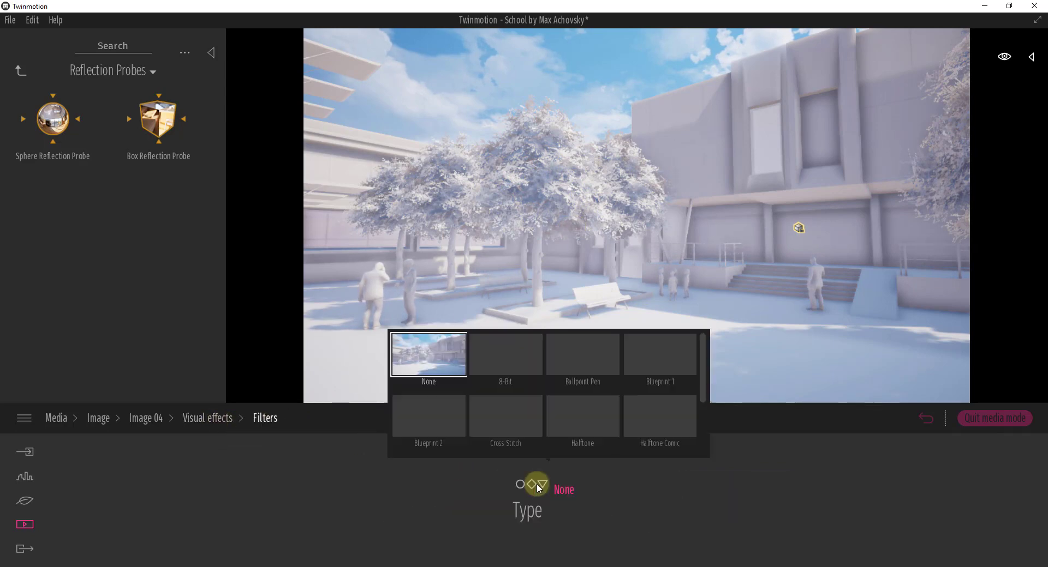
{"action": "scroll", "coordinate": [604, 363], "scroll_direction": "down", "scroll_amount": 2}
{"action": "left_click", "coordinate": [598, 362]}
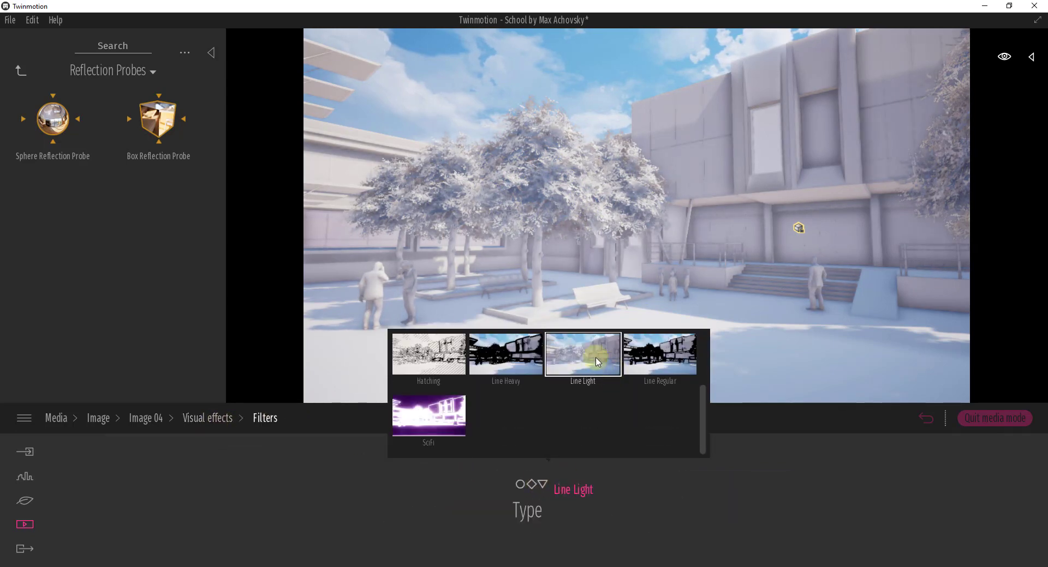
{"action": "left_click", "coordinate": [663, 371]}
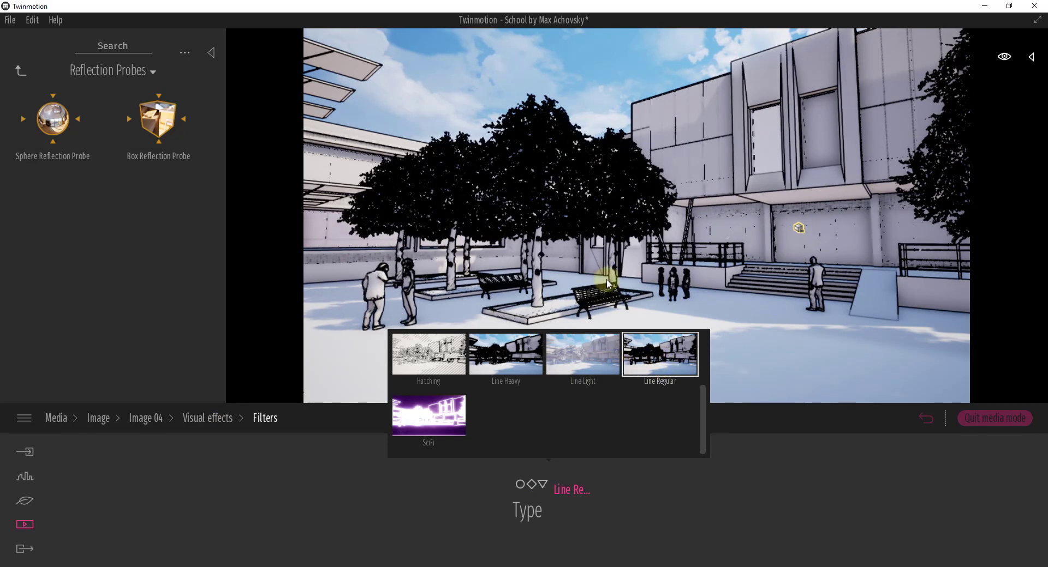
{"action": "left_click", "coordinate": [644, 206]}
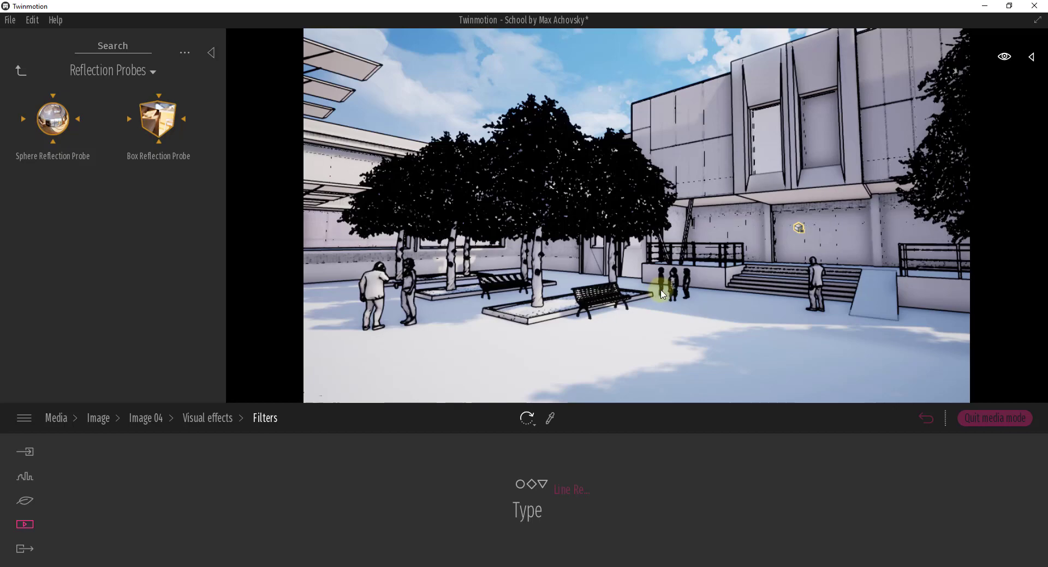
{"action": "key", "text": "Right"}
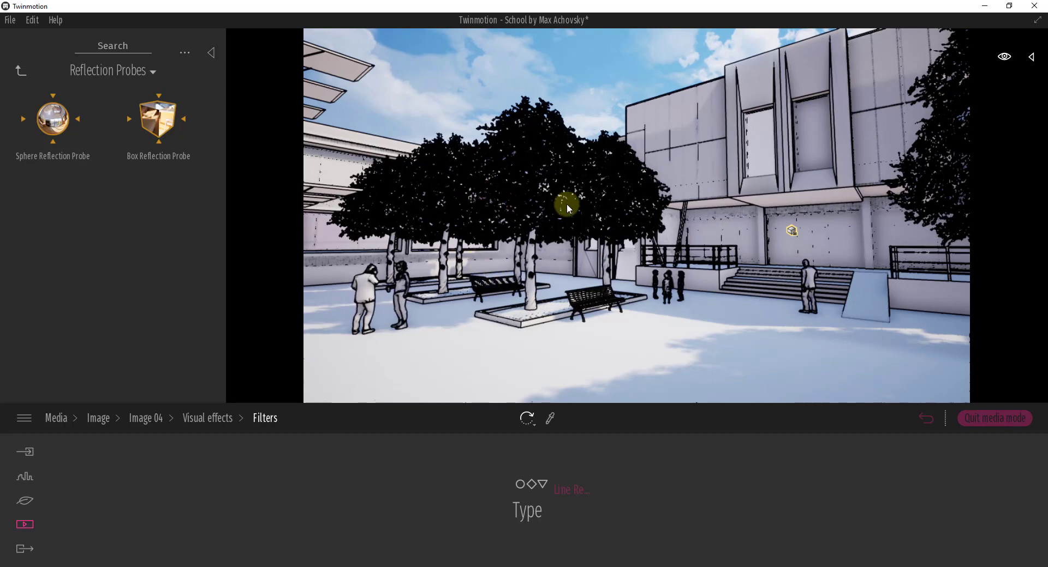
{"action": "right_click_drag", "start_coordinate": [613, 163], "coordinate": [611, 162]}
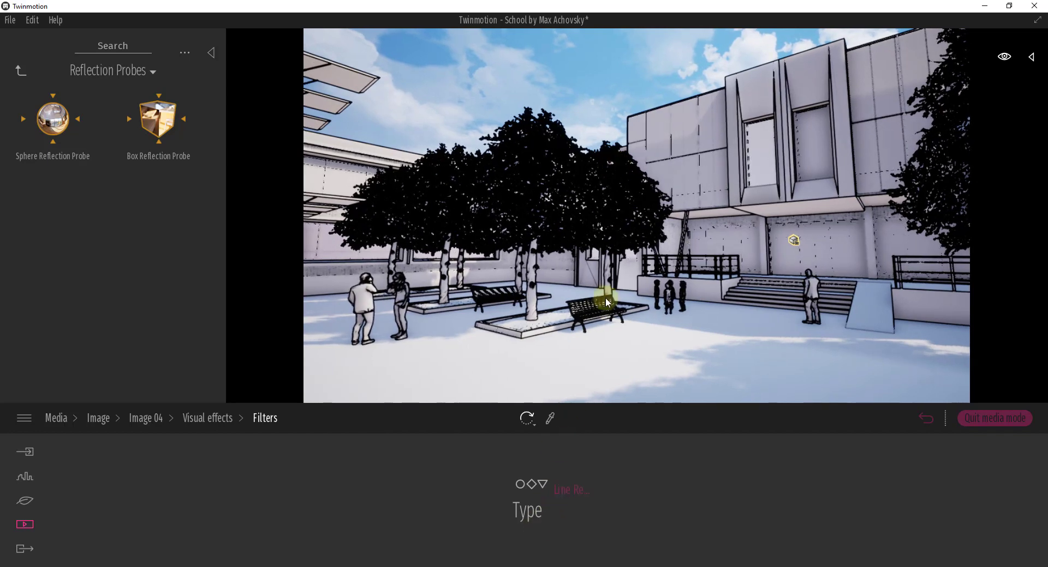
Leave the visual effects and export Image 04 to the 19 Twinmotion Style Rendering folder
{"action": "left_click", "coordinate": [203, 421]}
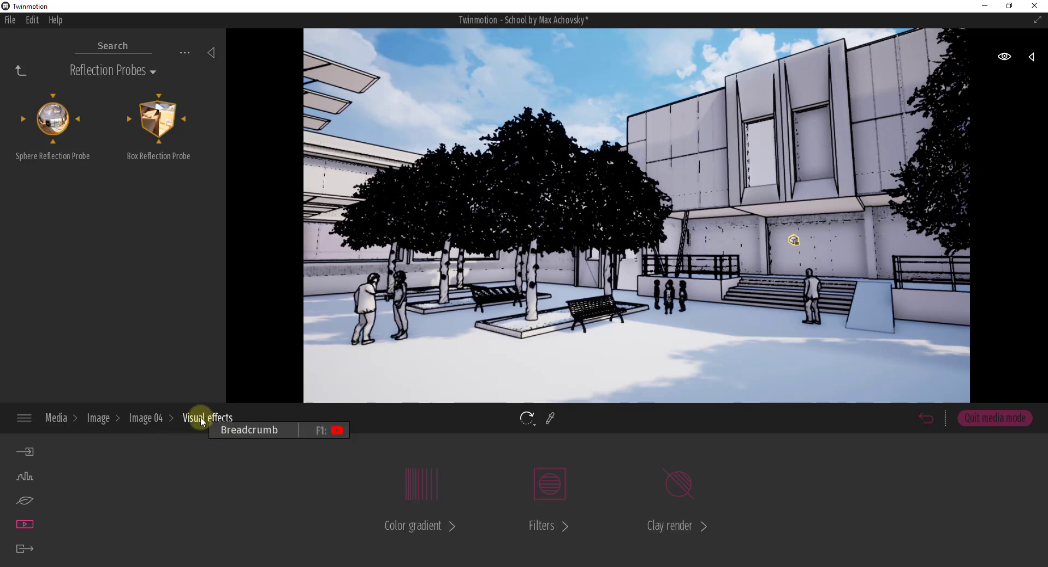
{"action": "left_click", "coordinate": [145, 420]}
{"action": "left_click", "coordinate": [100, 419]}
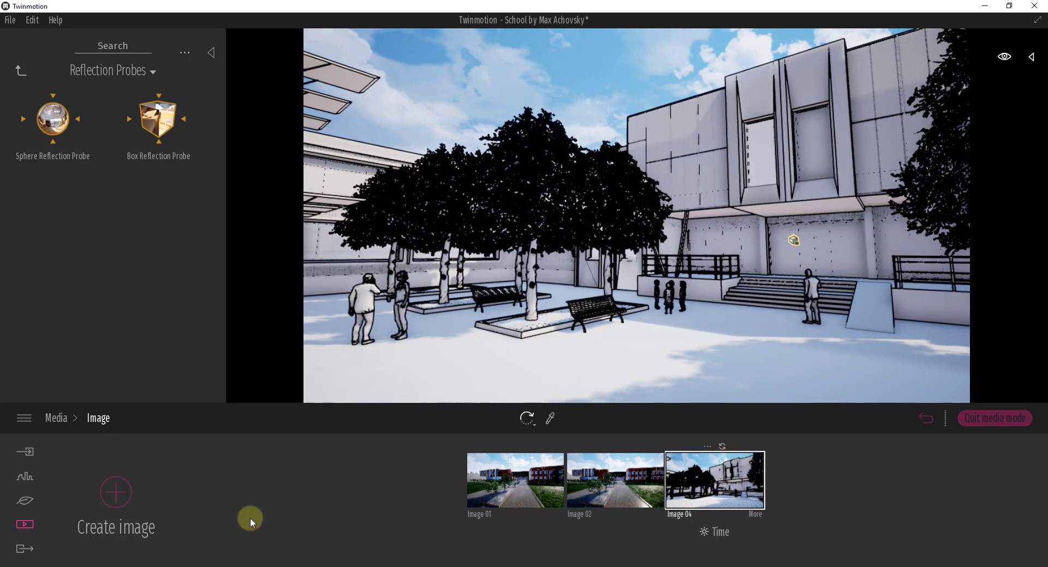
{"action": "left_click", "coordinate": [24, 548]}
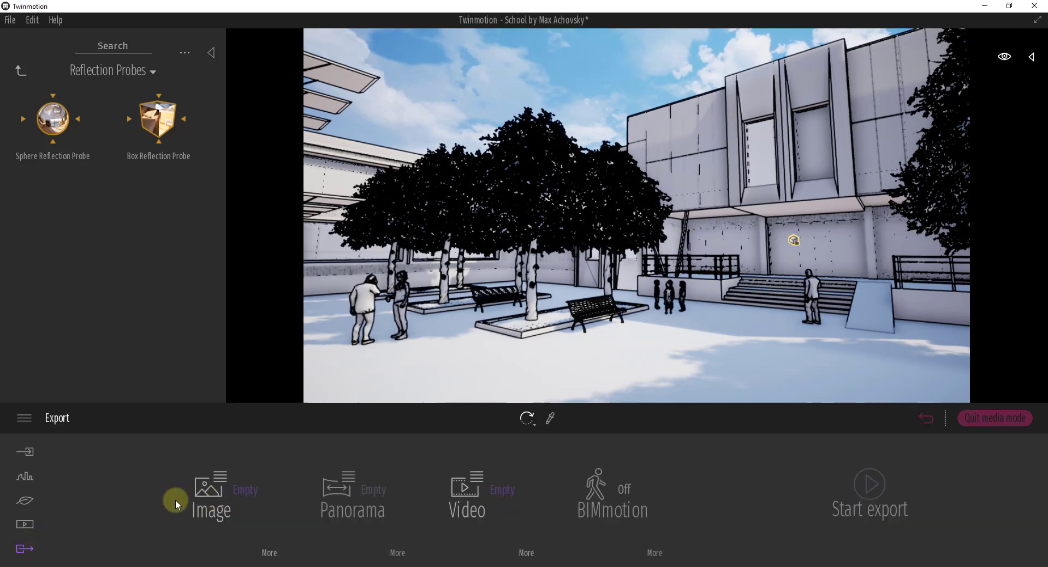
{"action": "left_click", "coordinate": [214, 488]}
{"action": "left_click", "coordinate": [208, 445]}
{"action": "left_click", "coordinate": [868, 485]}
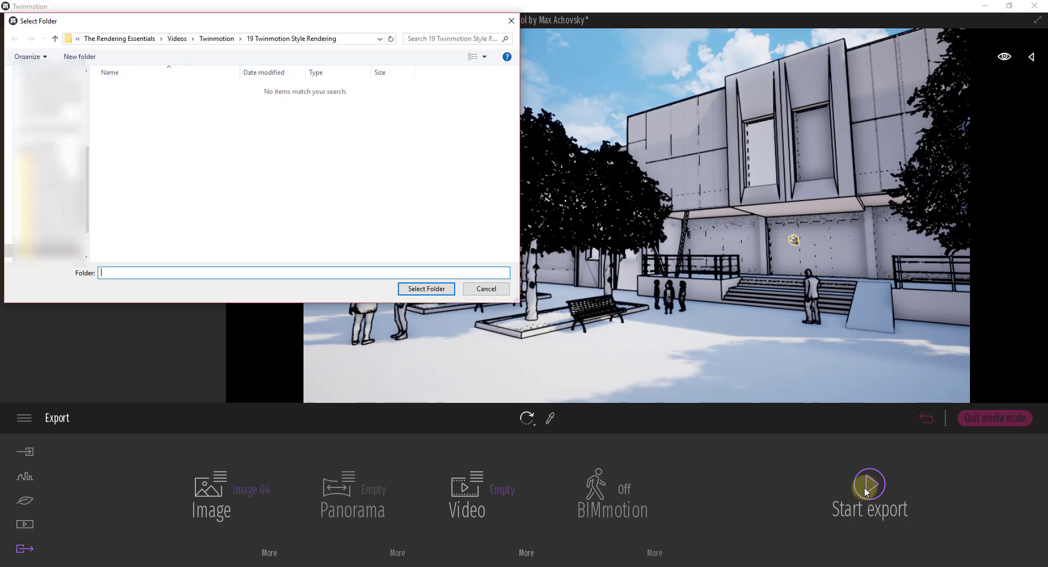
{"action": "left_click", "coordinate": [428, 290]}
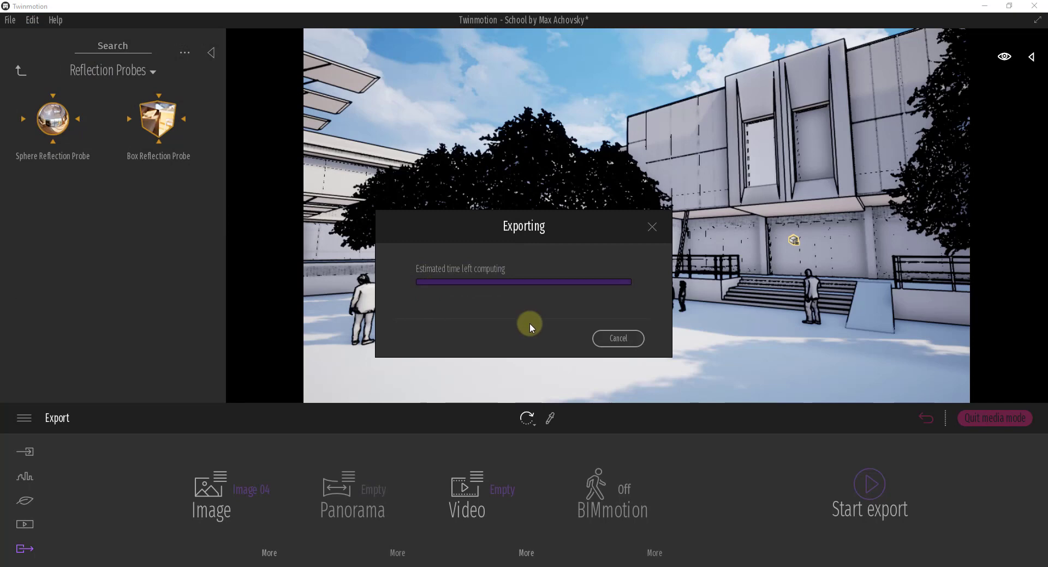